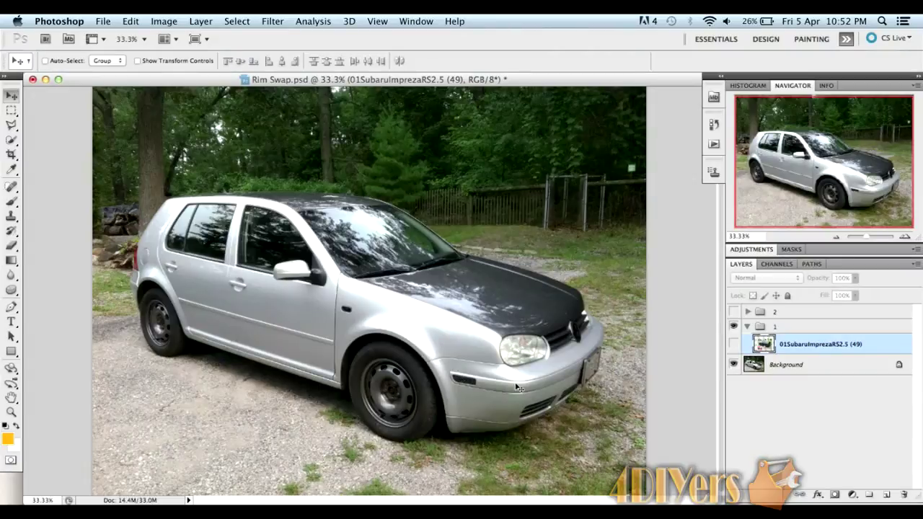
# Make the 01SubaruImprezaRS2.5 layer visible over the silver Golf photo
pyautogui.click(734, 344)
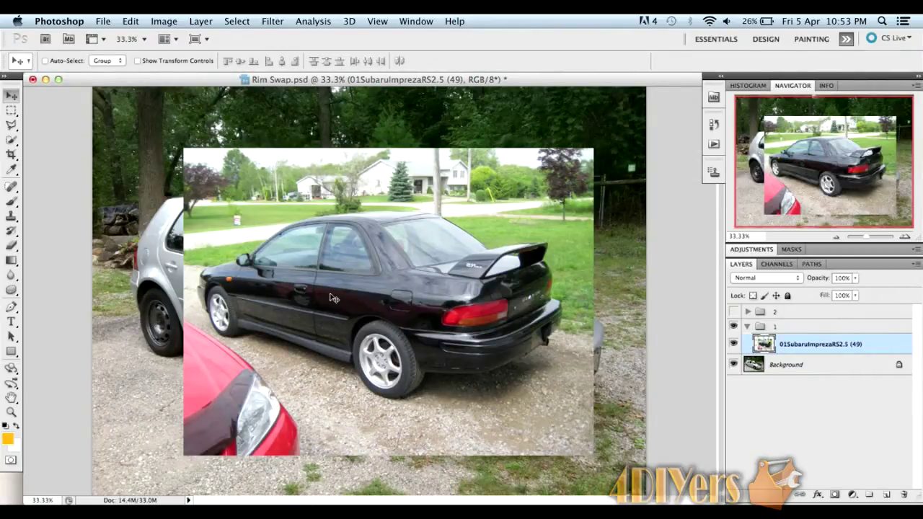
# Select the Subaru's rear wheel with the Rectangular Marquee and paste it as Layer 1
pyautogui.click(16, 112)
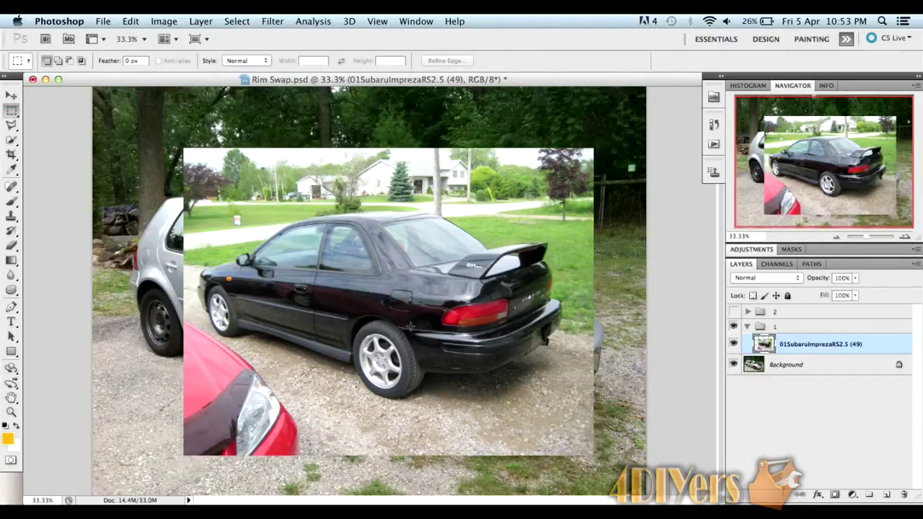
pyautogui.moveTo(409, 326); pyautogui.dragTo(354, 394)
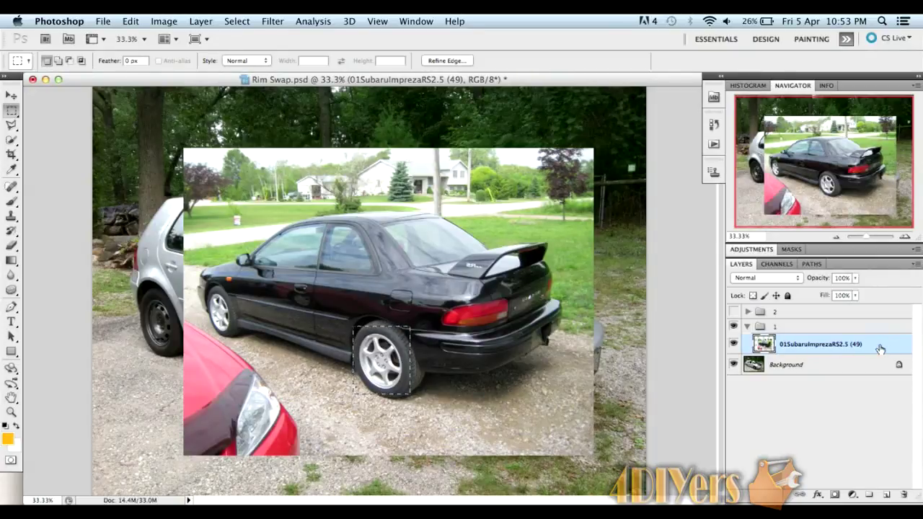
pyautogui.click(131, 21)
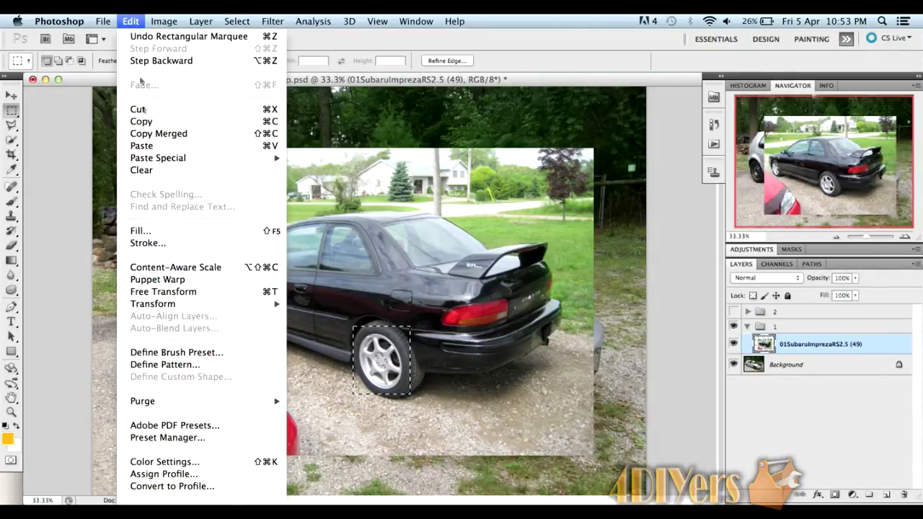
pyautogui.click(142, 121)
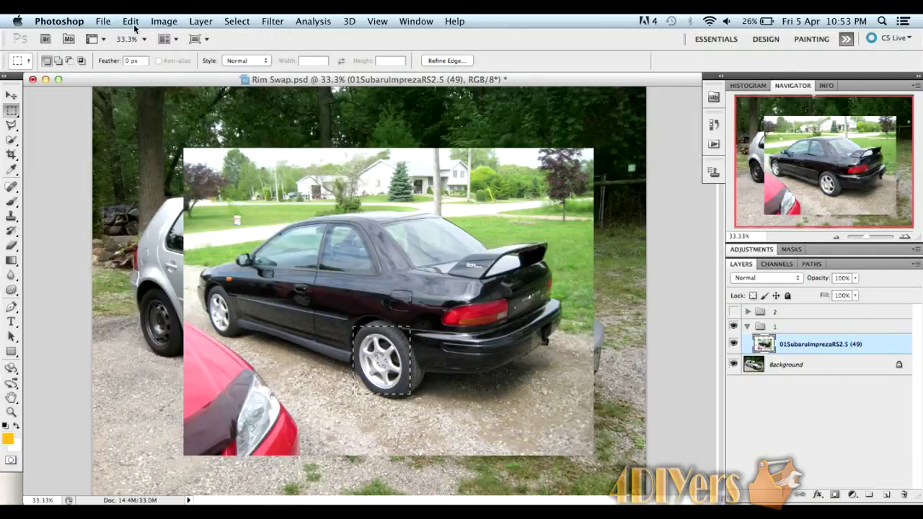
pyautogui.click(132, 22)
pyautogui.click(156, 147)
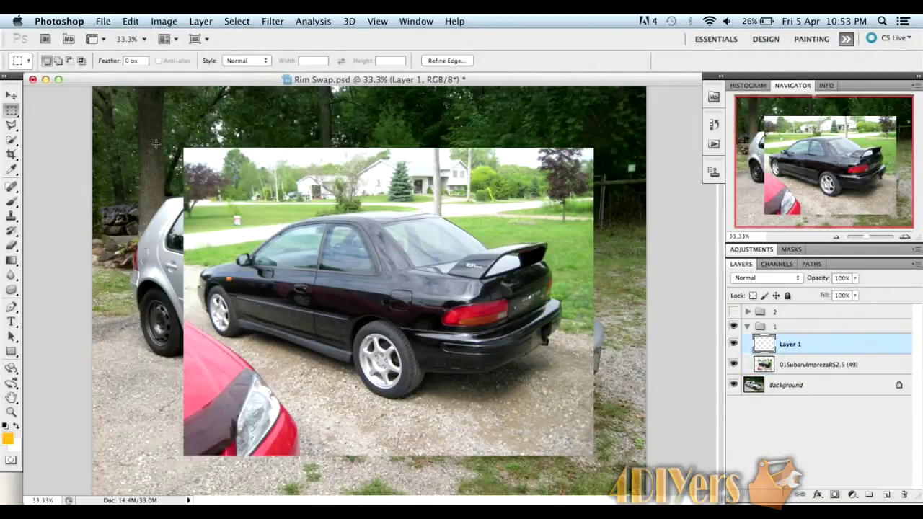
# Select the Subaru's other wheel and copy-paste it as Layer 2
pyautogui.click(734, 365)
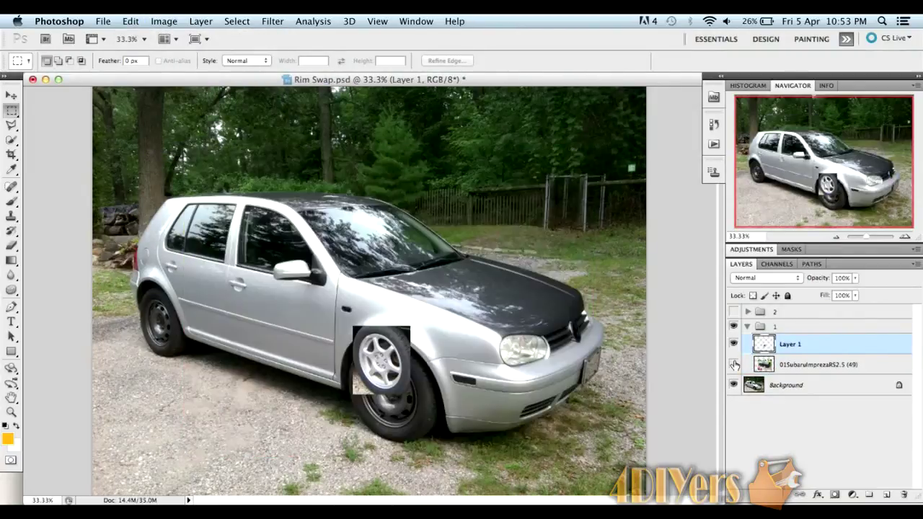
pyautogui.click(734, 365)
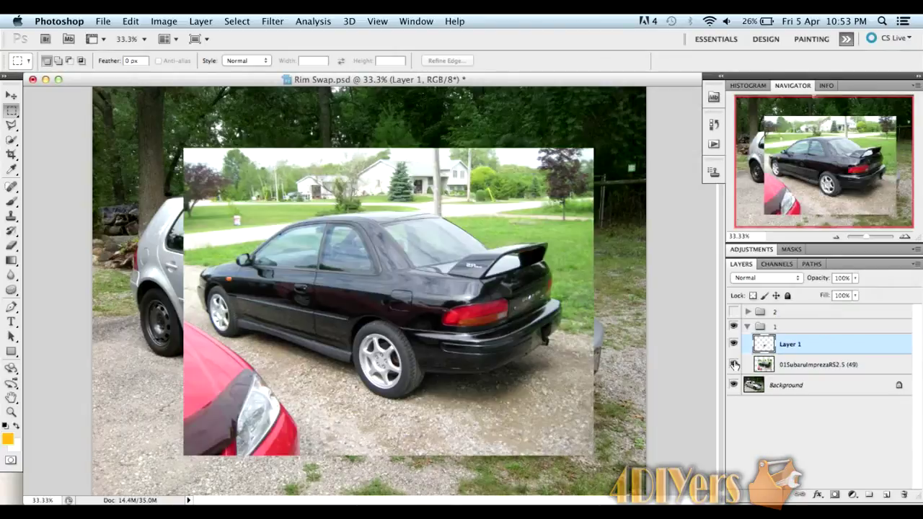
pyautogui.click(883, 369)
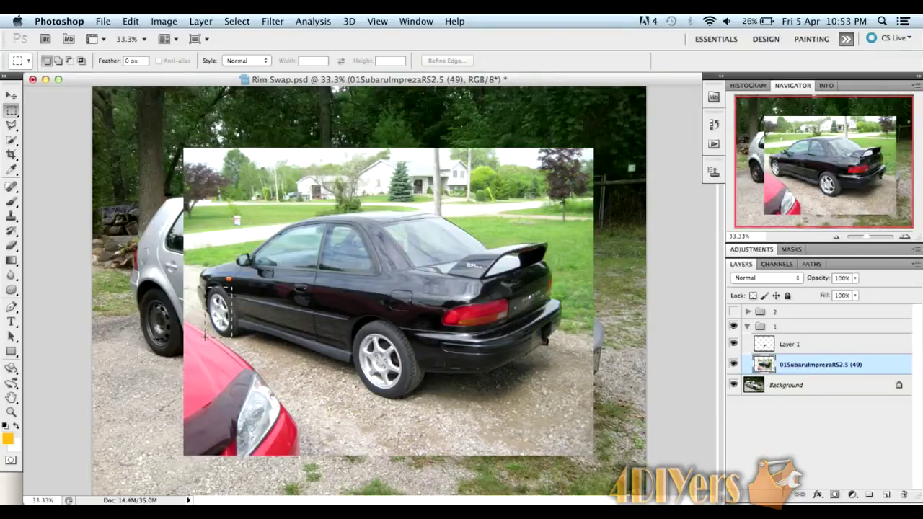
pyautogui.moveTo(207, 334); pyautogui.dragTo(207, 334)
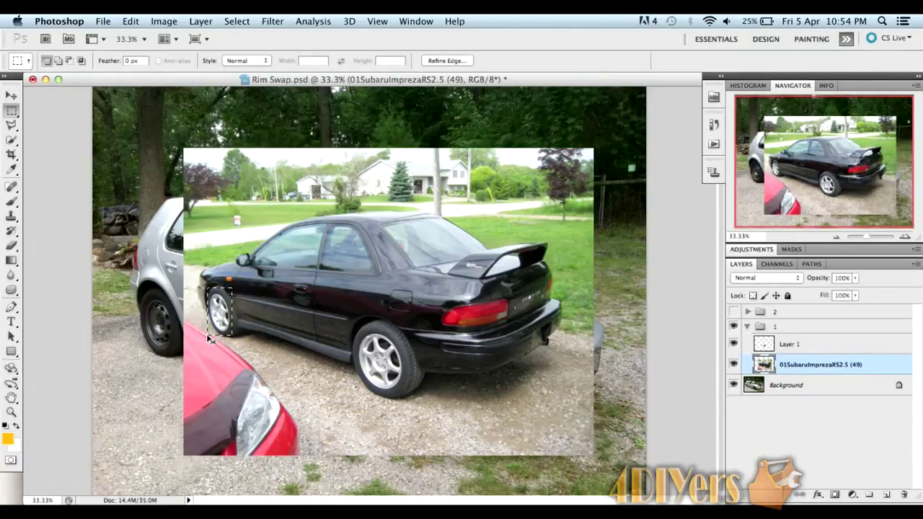
pyautogui.press('super+c')
pyautogui.press('super+v')
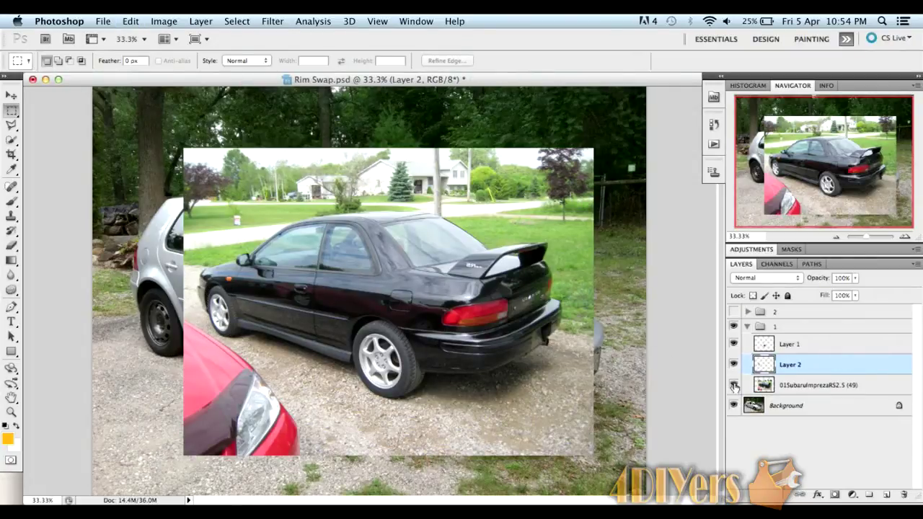
# Hide the Subaru photo and rename Layer 2 to 'Rear'
pyautogui.click(735, 385)
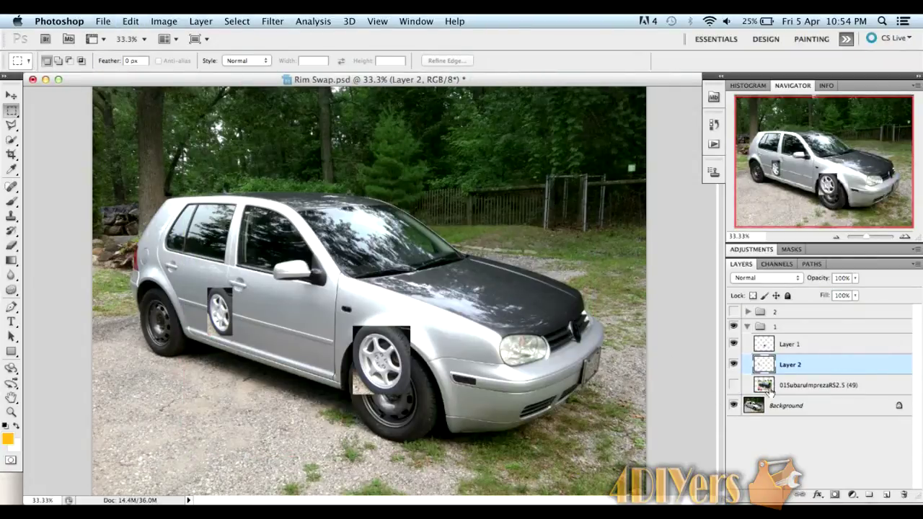
pyautogui.click(734, 364)
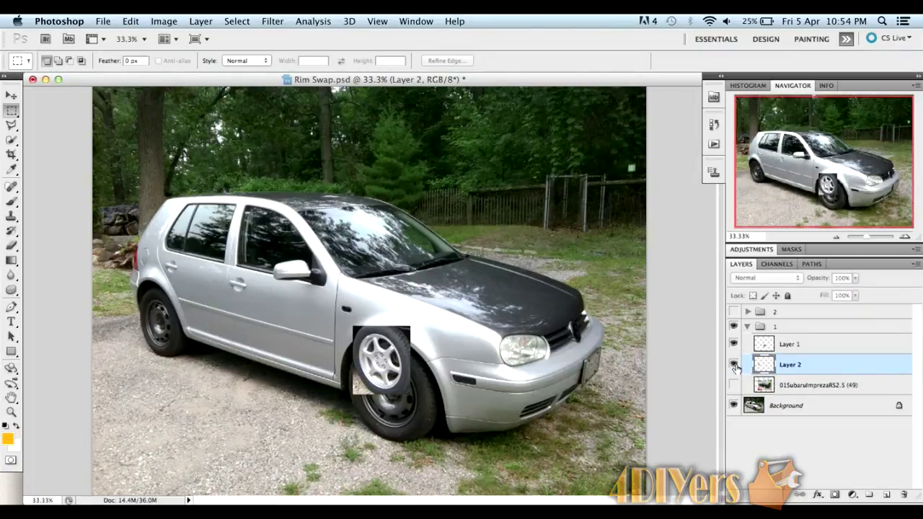
pyautogui.click(734, 365)
pyautogui.doubleClick(793, 365)
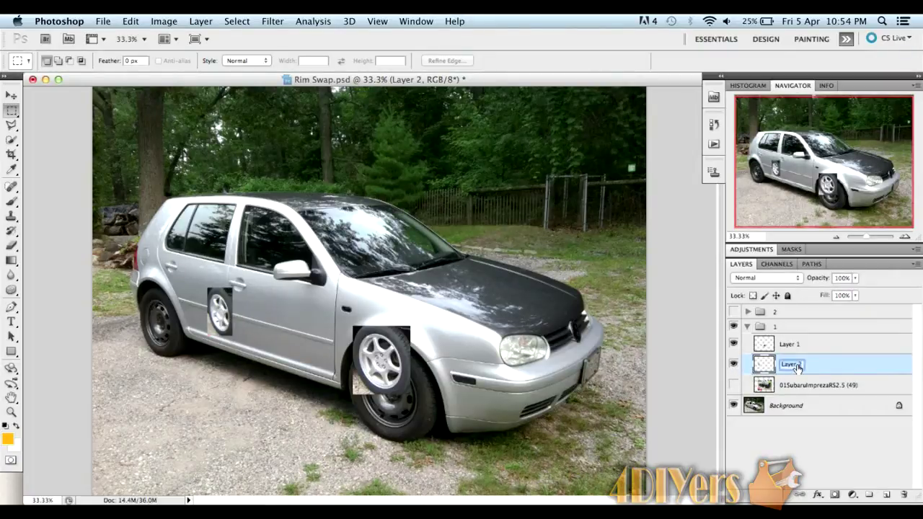
pyautogui.write('Ri')
pyautogui.write('ar')
pyautogui.click(753, 345)
# Rename Layer 1 to 'Front'
pyautogui.click(734, 345)
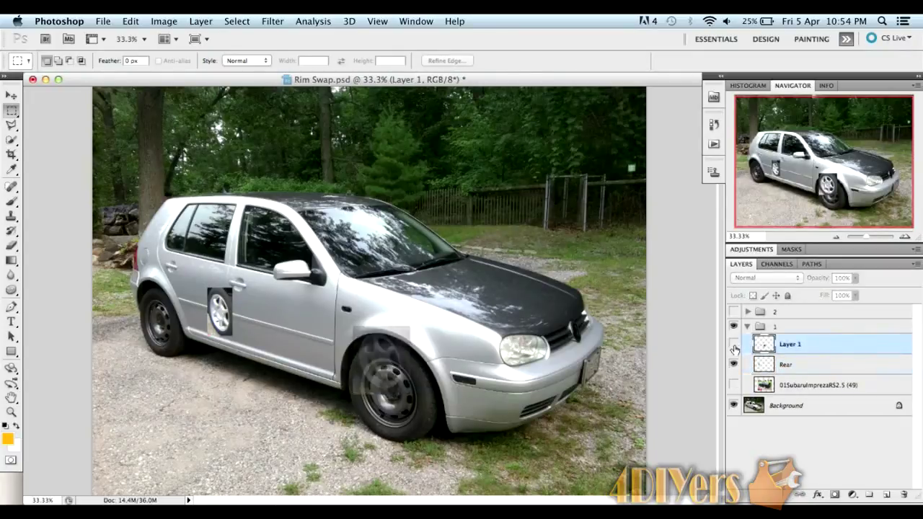
pyautogui.click(734, 344)
pyautogui.doubleClick(788, 345)
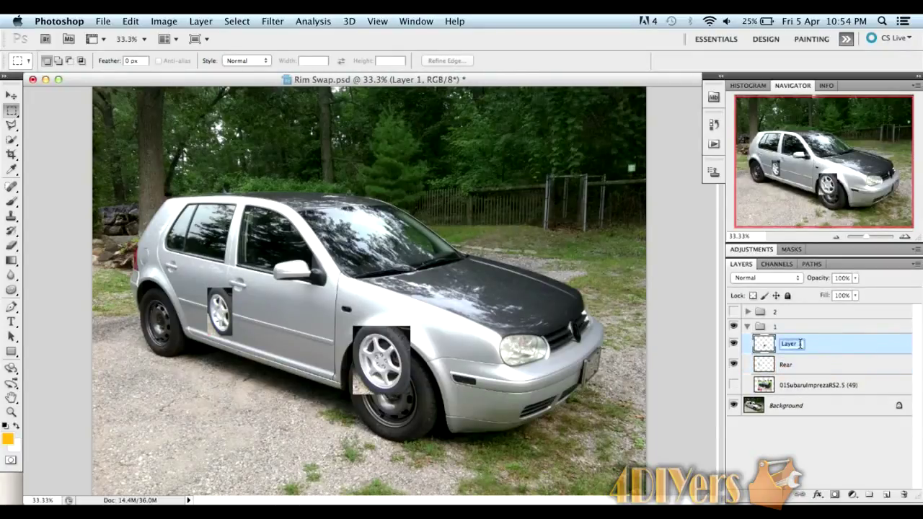
pyautogui.write('Front')
pyautogui.click(11, 98)
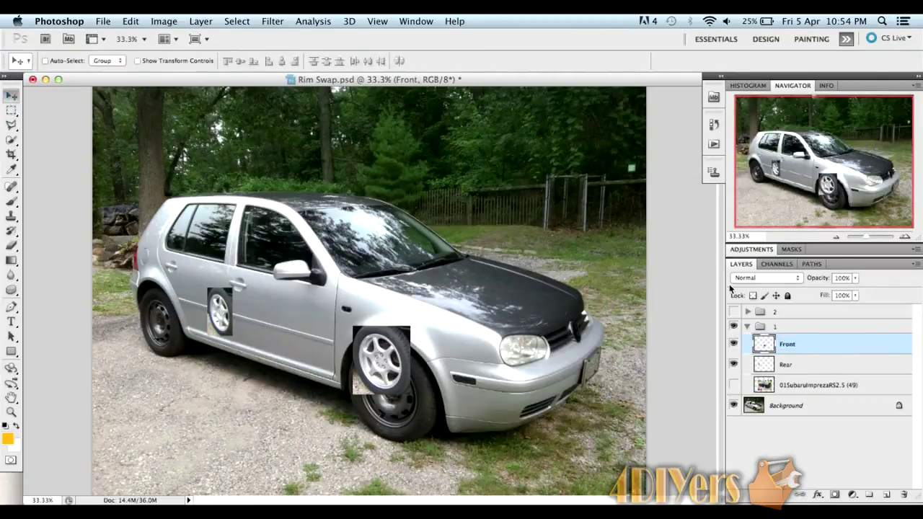
pyautogui.click(905, 238)
# At 100% zoom, outline the fender arch over the front wheel with the Polygonal Lasso
pyautogui.click(905, 238)
pyautogui.click(905, 237)
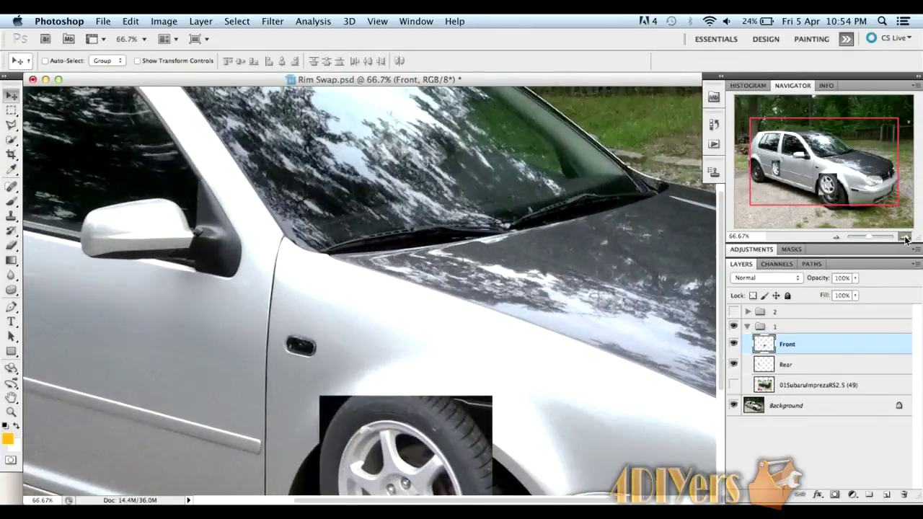
pyautogui.moveTo(837, 185); pyautogui.dragTo(836, 204)
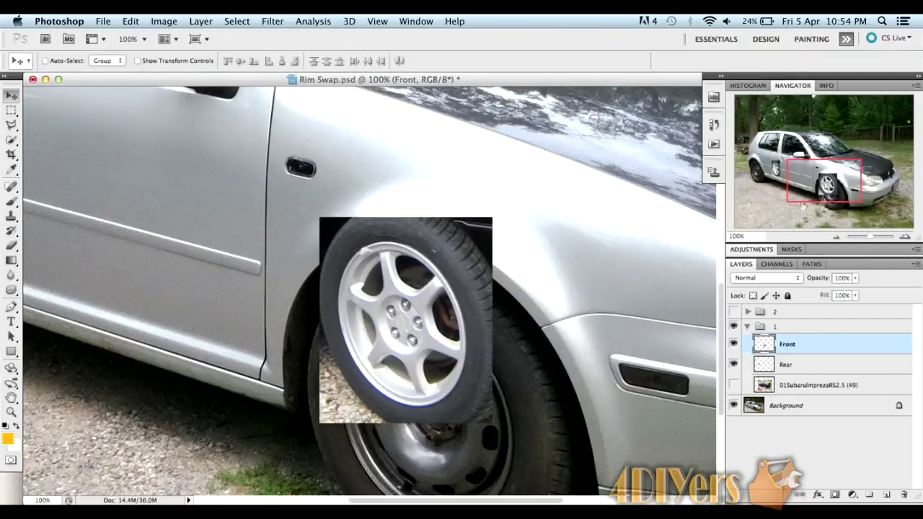
pyautogui.click(13, 127)
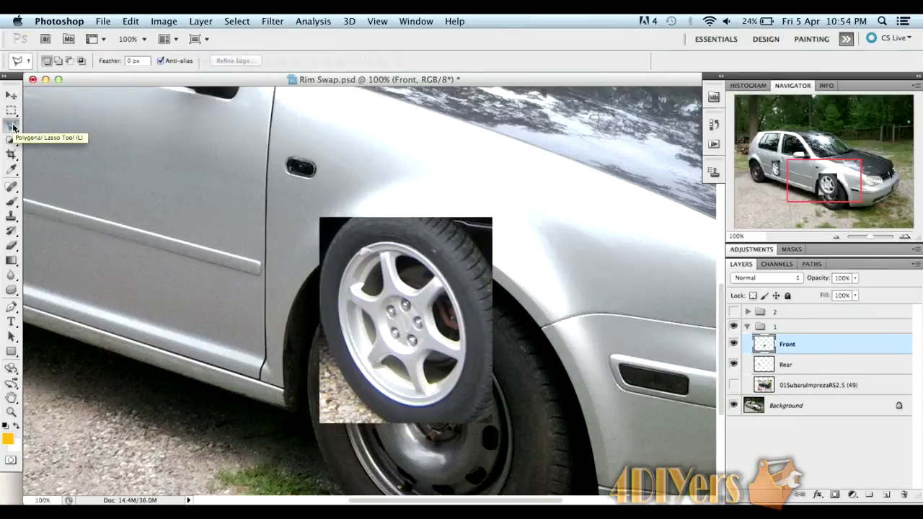
pyautogui.click(416, 244)
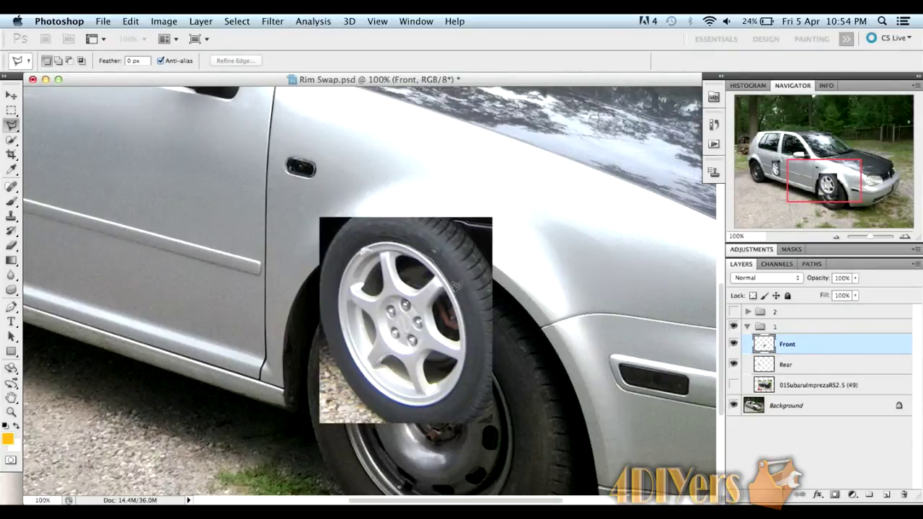
pyautogui.click(467, 343)
pyautogui.click(510, 350)
pyautogui.click(519, 246)
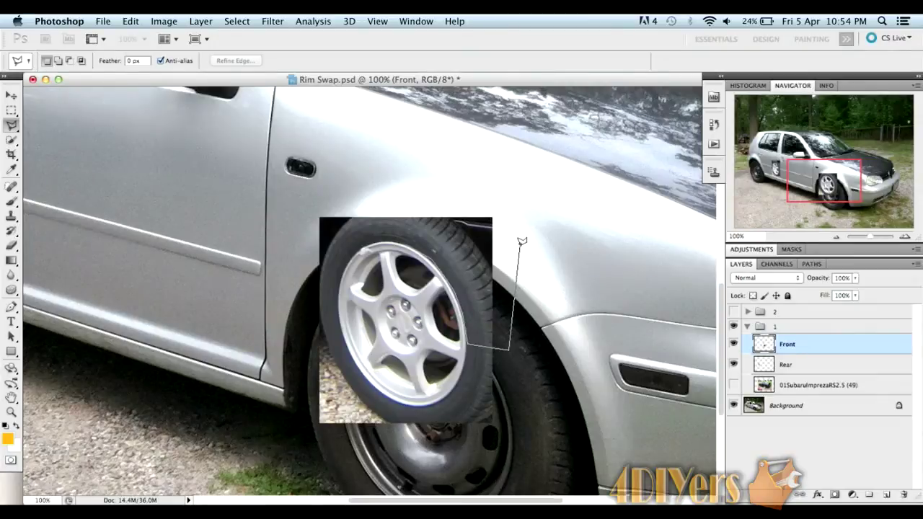
pyautogui.click(520, 181)
pyautogui.click(333, 175)
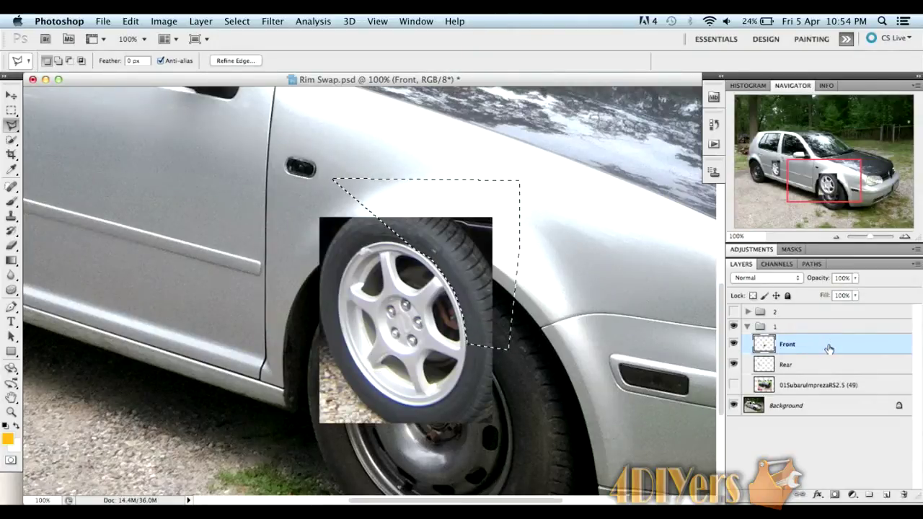
# Delete the Front wheel patch area covering the fender, then deselect
pyautogui.press('Delete')
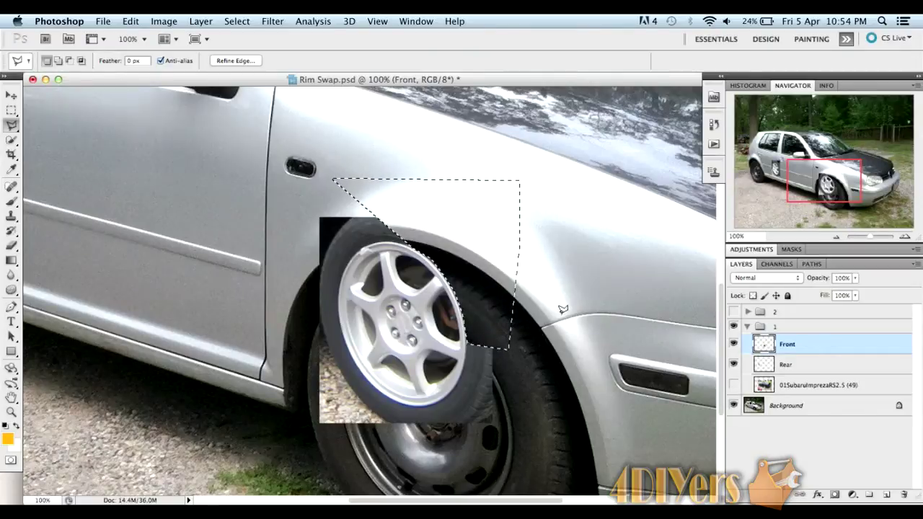
pyautogui.click(11, 110)
pyautogui.click(237, 225)
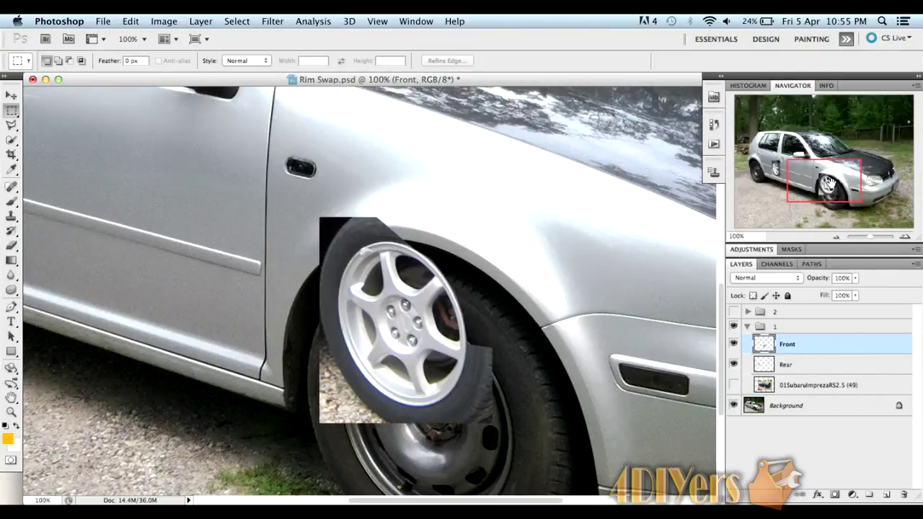
pyautogui.moveTo(831, 184); pyautogui.dragTo(806, 180)
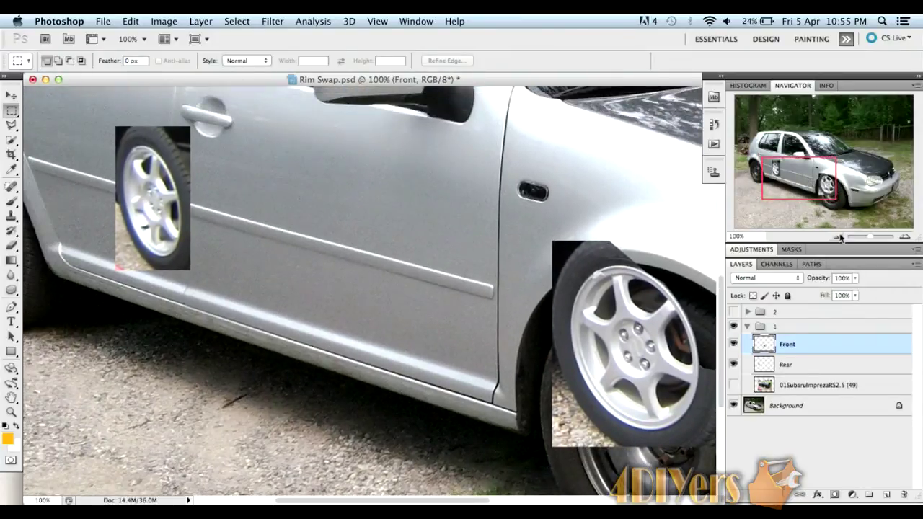
# Hide group 1's pasted rims and show group 2's rims for comparison
pyautogui.click(837, 238)
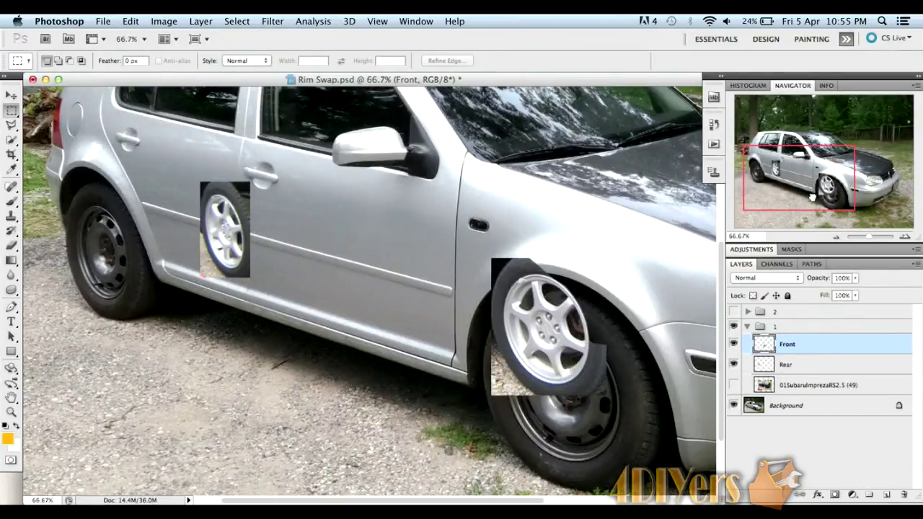
pyautogui.moveTo(812, 197); pyautogui.dragTo(812, 201)
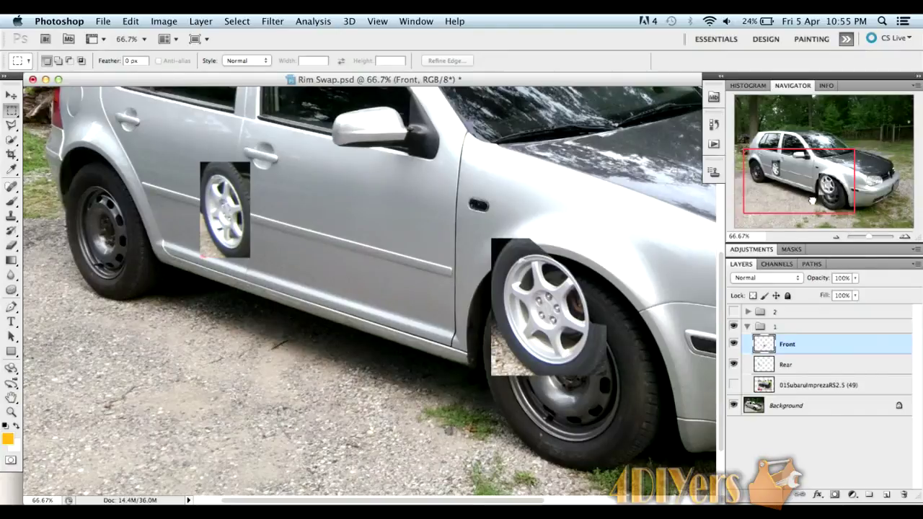
pyautogui.click(748, 327)
pyautogui.click(733, 326)
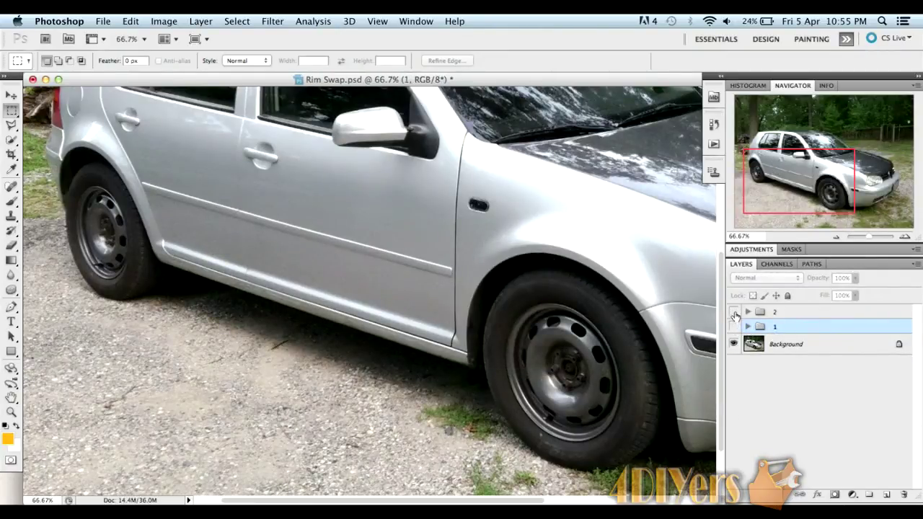
pyautogui.click(734, 312)
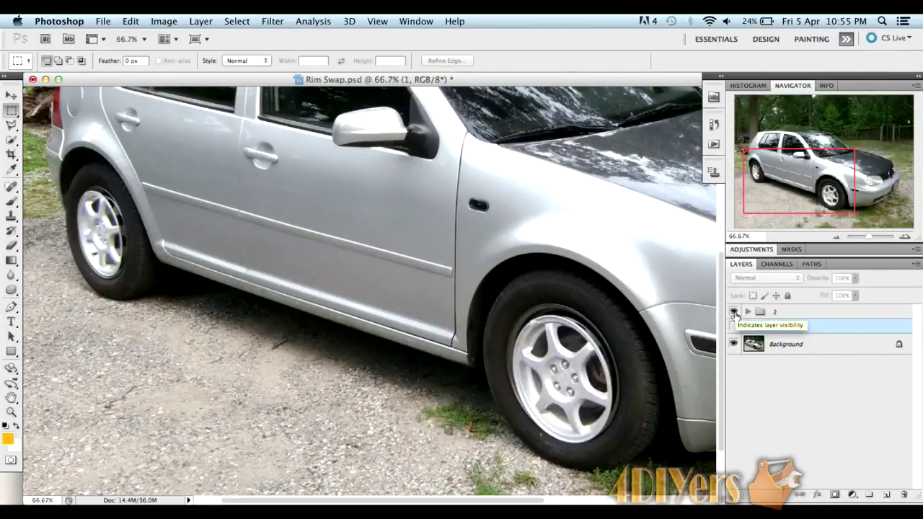
pyautogui.click(734, 313)
pyautogui.click(735, 312)
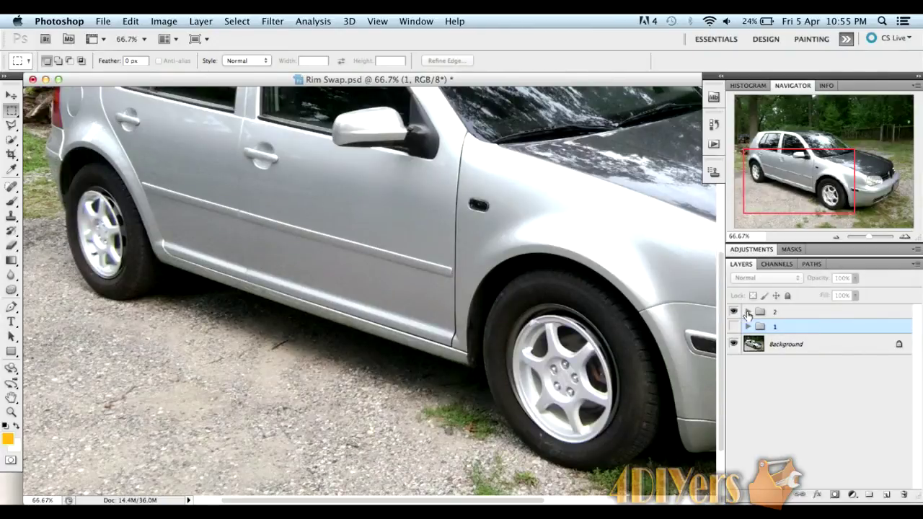
# Select the Front layer in group 2 and move the rim slightly up
pyautogui.click(748, 312)
pyautogui.click(813, 351)
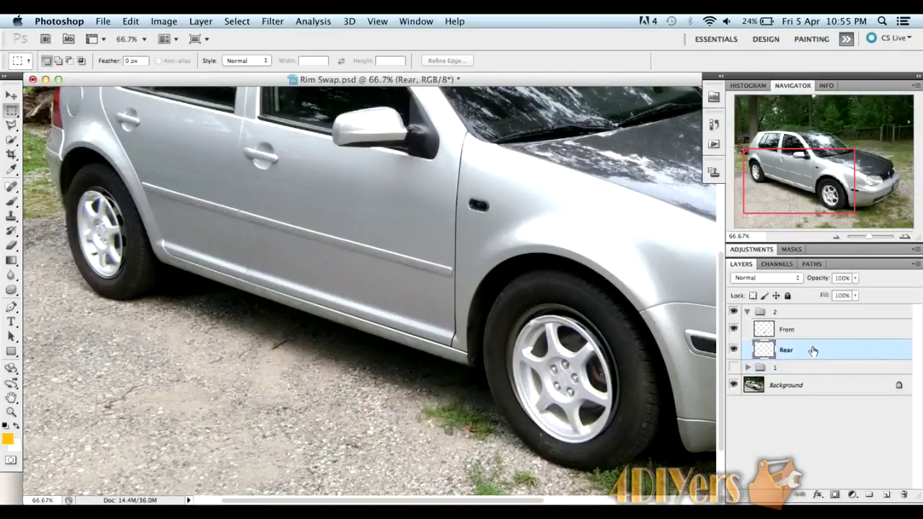
pyautogui.click(793, 329)
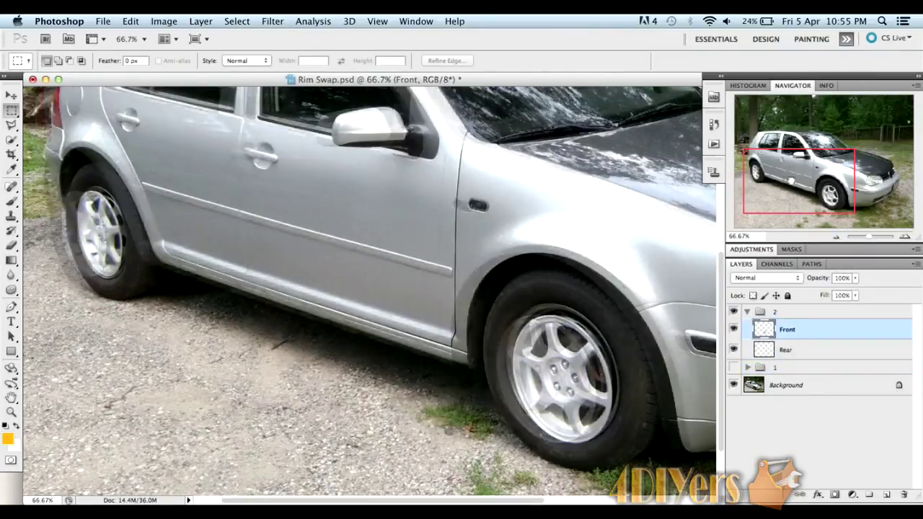
pyautogui.moveTo(788, 182); pyautogui.dragTo(797, 186)
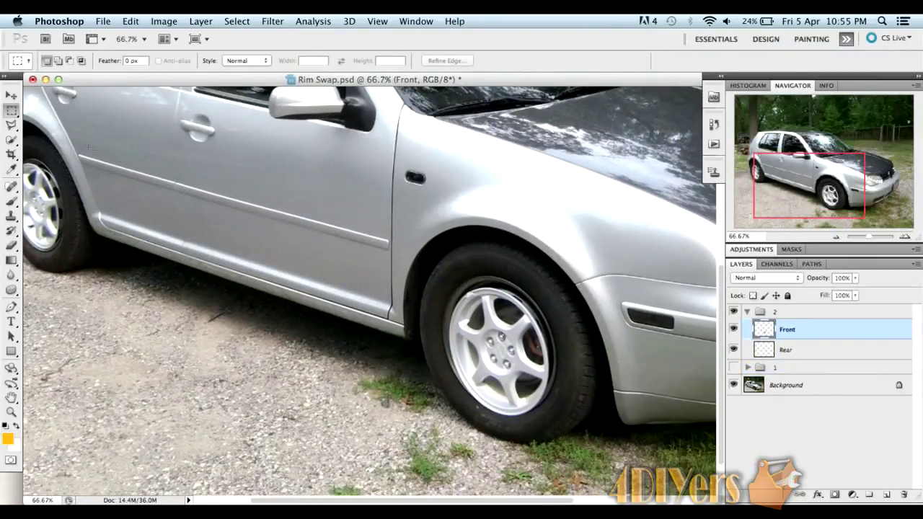
pyautogui.press('v')
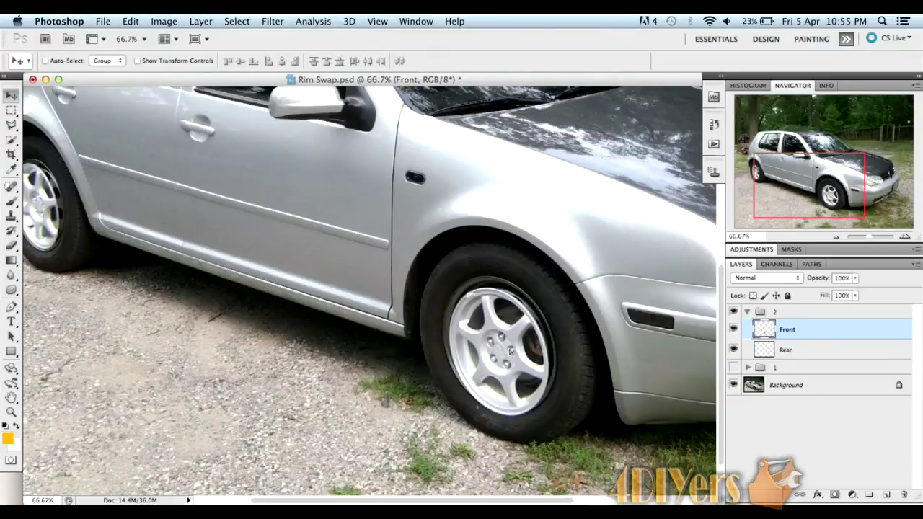
pyautogui.moveTo(510, 351); pyautogui.dragTo(510, 346)
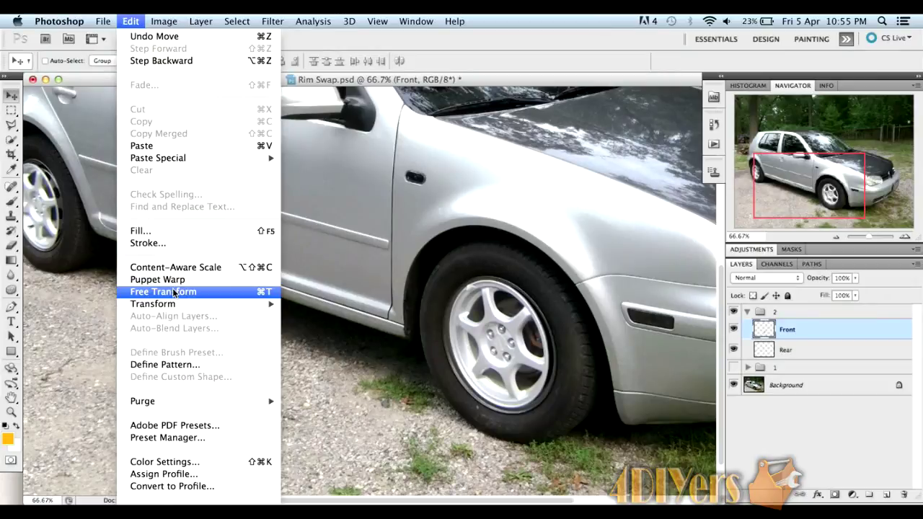
pyautogui.click(174, 292)
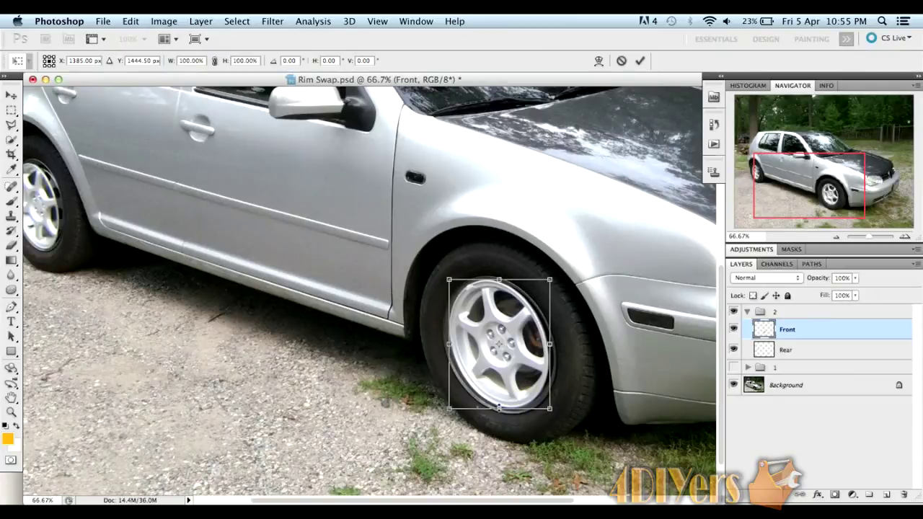
# Rotate and stretch the Front rim to about 111% width and 109% height, then commit
pyautogui.moveTo(575, 266); pyautogui.dragTo(571, 266)
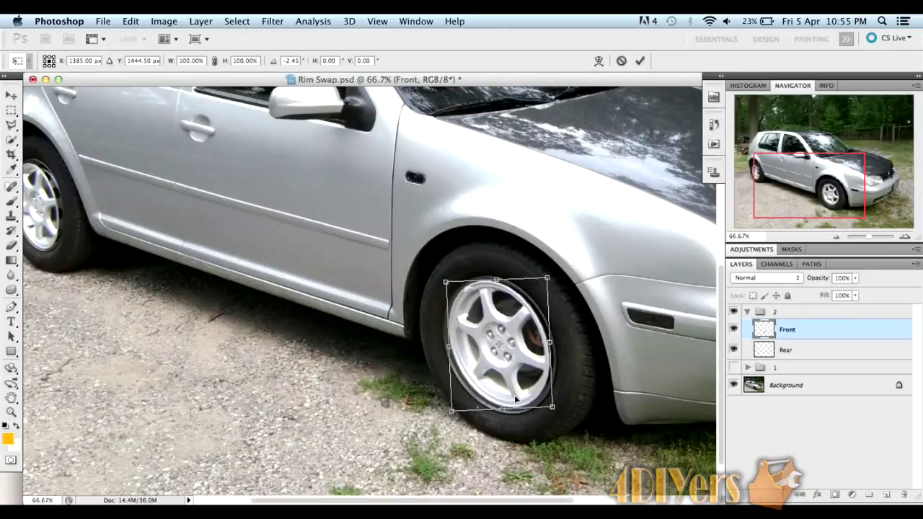
pyautogui.moveTo(502, 410); pyautogui.dragTo(502, 418)
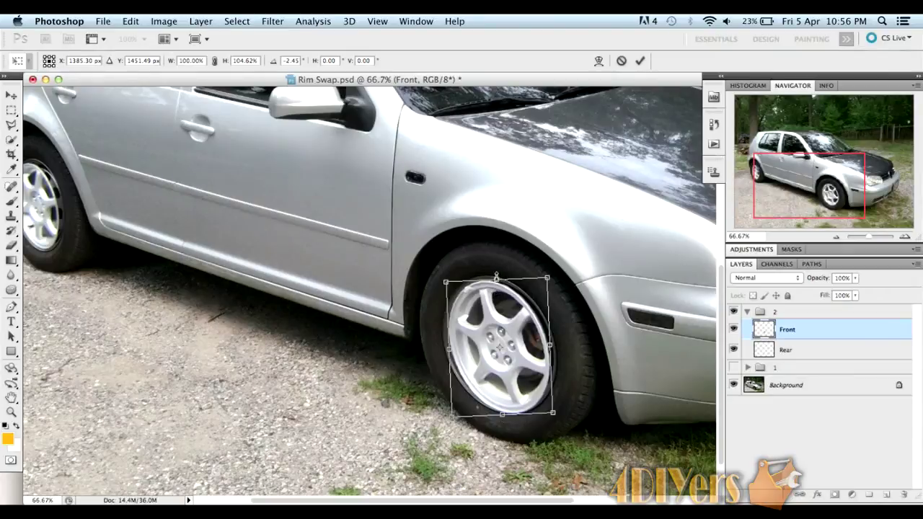
pyautogui.moveTo(496, 277); pyautogui.dragTo(496, 279)
pyautogui.moveTo(446, 347); pyautogui.dragTo(442, 348)
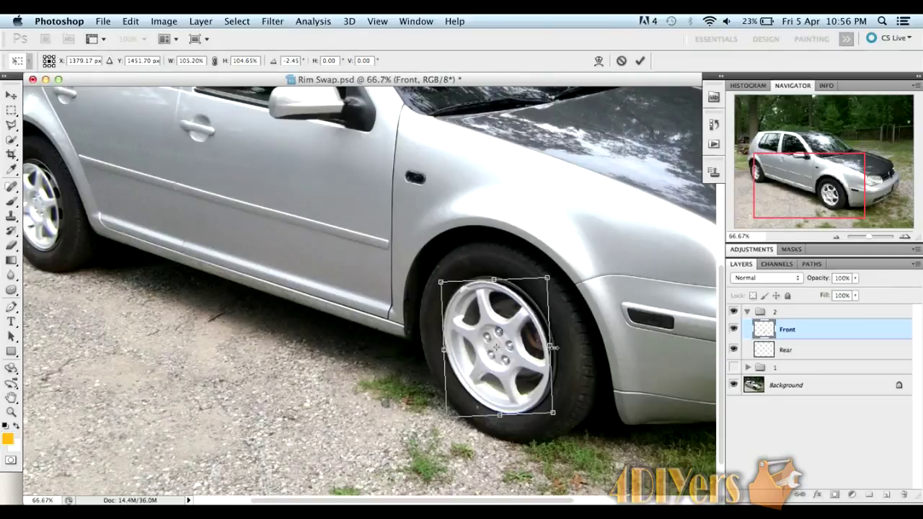
pyautogui.moveTo(550, 347); pyautogui.dragTo(556, 346)
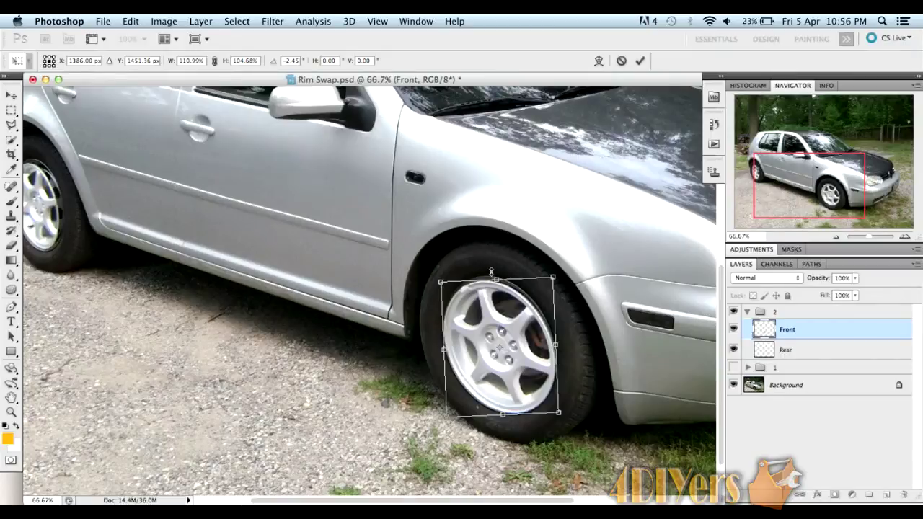
pyautogui.moveTo(491, 270); pyautogui.dragTo(493, 264)
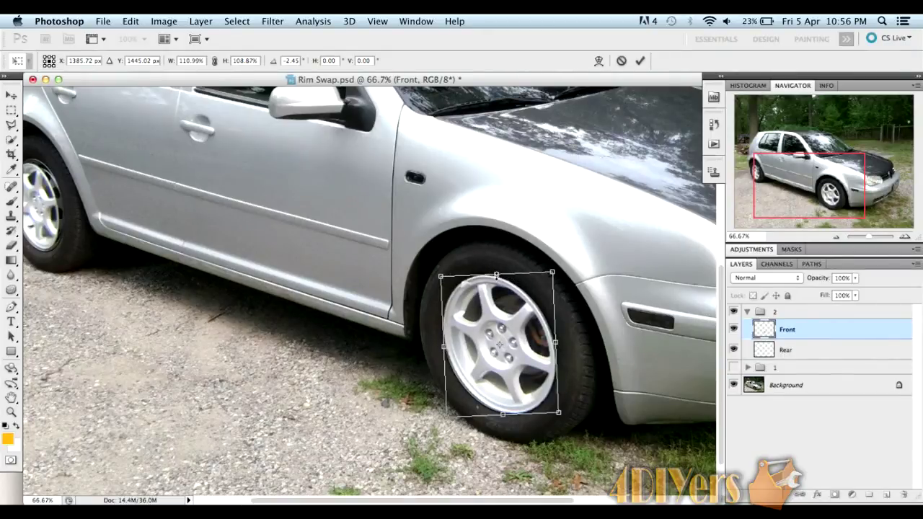
pyautogui.moveTo(496, 275); pyautogui.dragTo(496, 272)
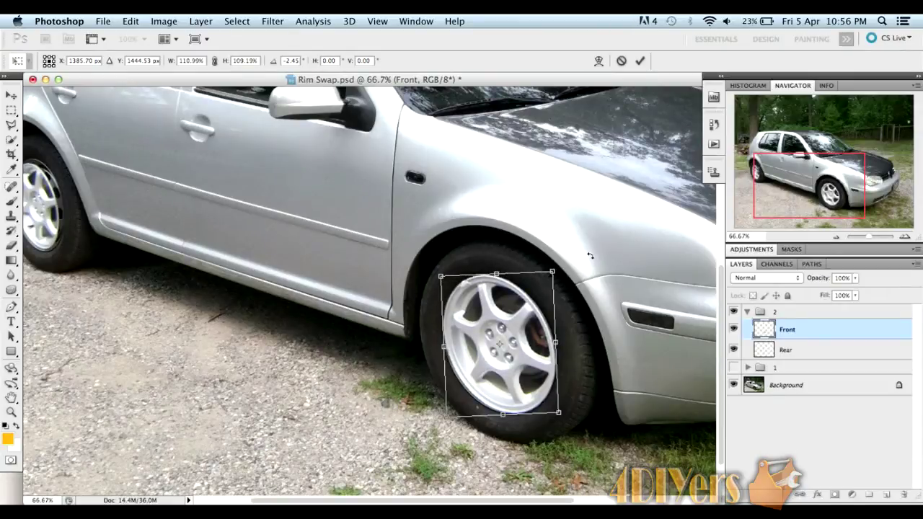
pyautogui.moveTo(591, 257); pyautogui.dragTo(592, 257)
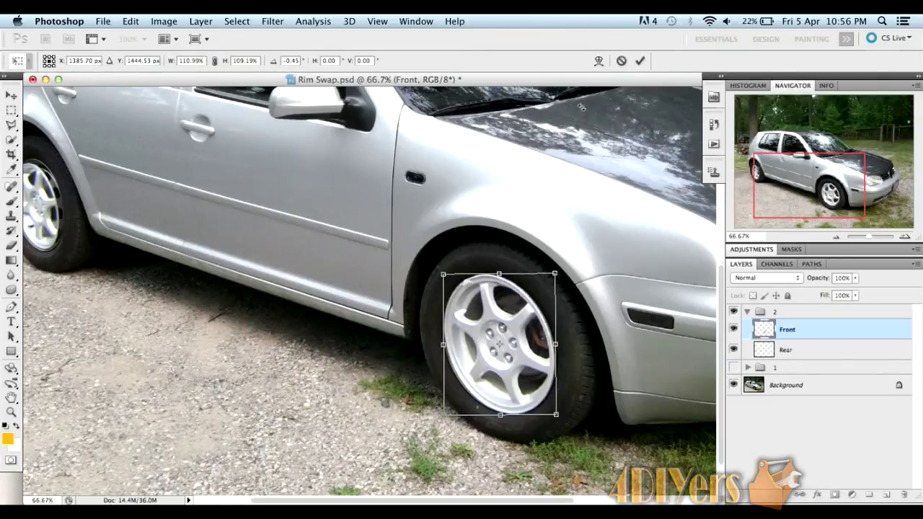
pyautogui.click(639, 62)
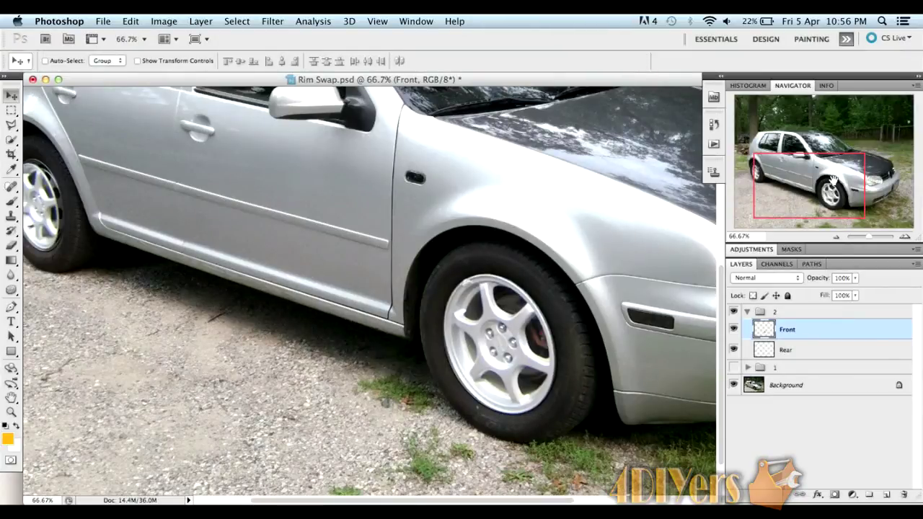
# Select the Rear layer, zoom to 200% on the rear wheel and rotate the rim about 4°
pyautogui.moveTo(833, 180); pyautogui.dragTo(815, 171)
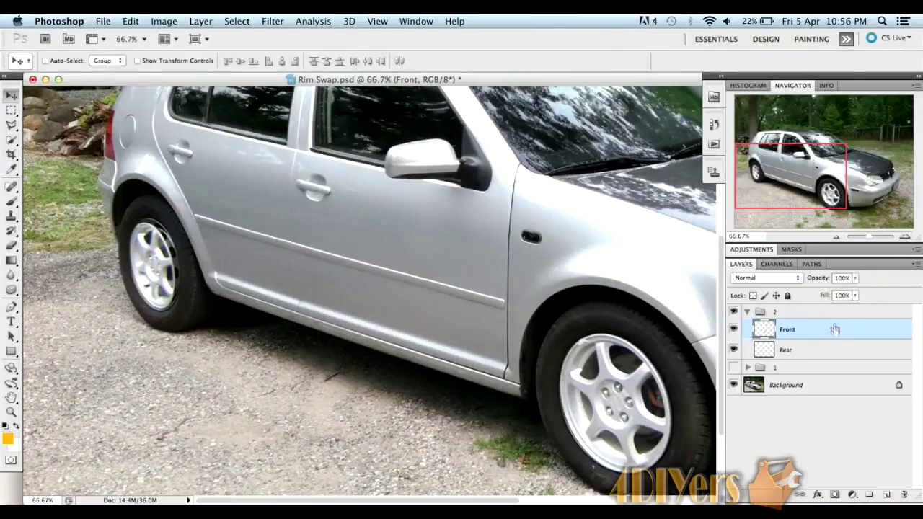
pyautogui.click(833, 353)
pyautogui.click(905, 238)
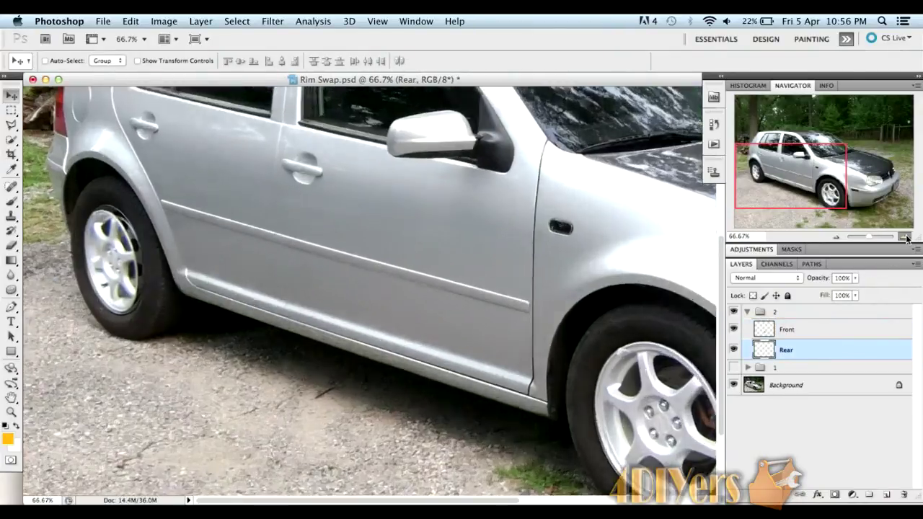
pyautogui.click(905, 238)
pyautogui.moveTo(797, 185); pyautogui.dragTo(763, 176)
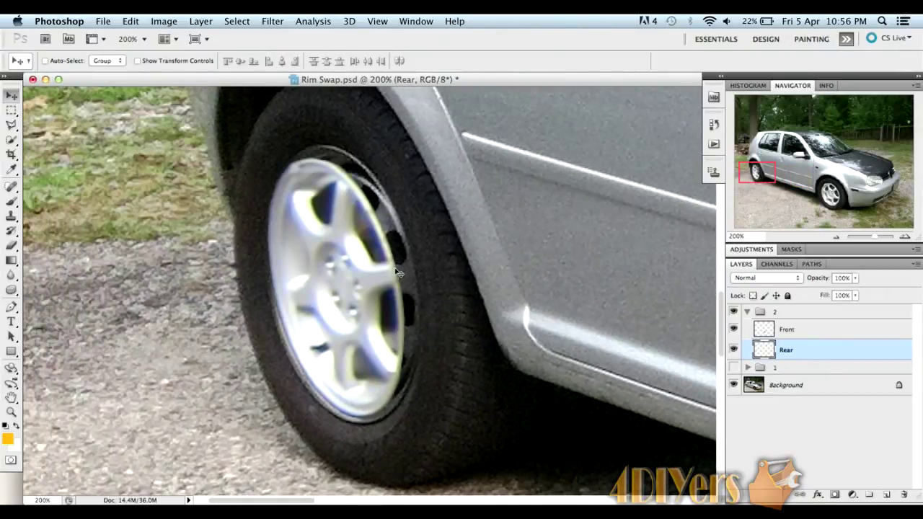
pyautogui.press('super+t')
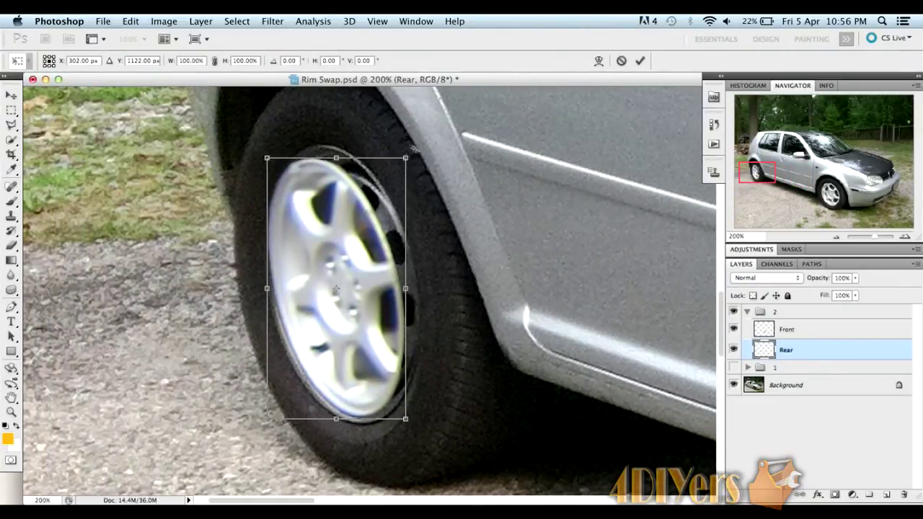
pyautogui.moveTo(427, 150); pyautogui.dragTo(435, 160)
# Stretch the Rear rim to about 114% width and 107% height and commit
pyautogui.moveTo(347, 158); pyautogui.dragTo(347, 145)
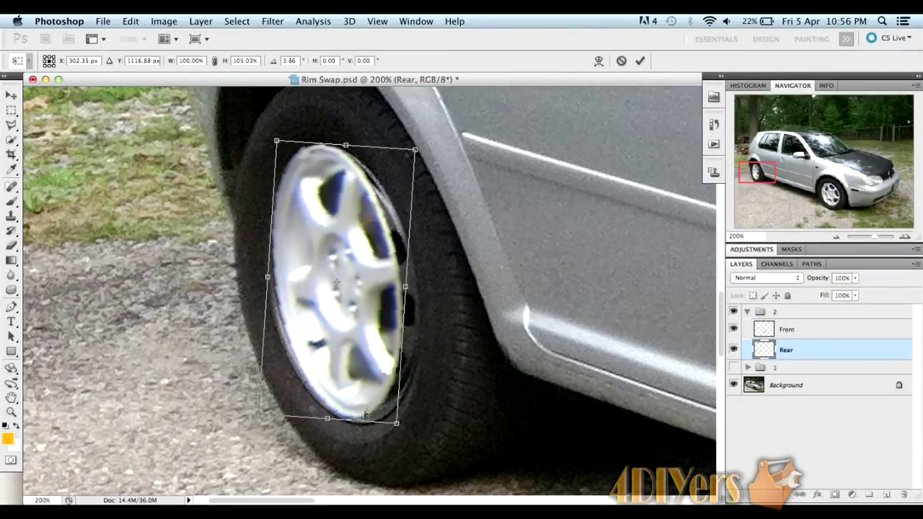
pyautogui.moveTo(326, 422); pyautogui.dragTo(326, 426)
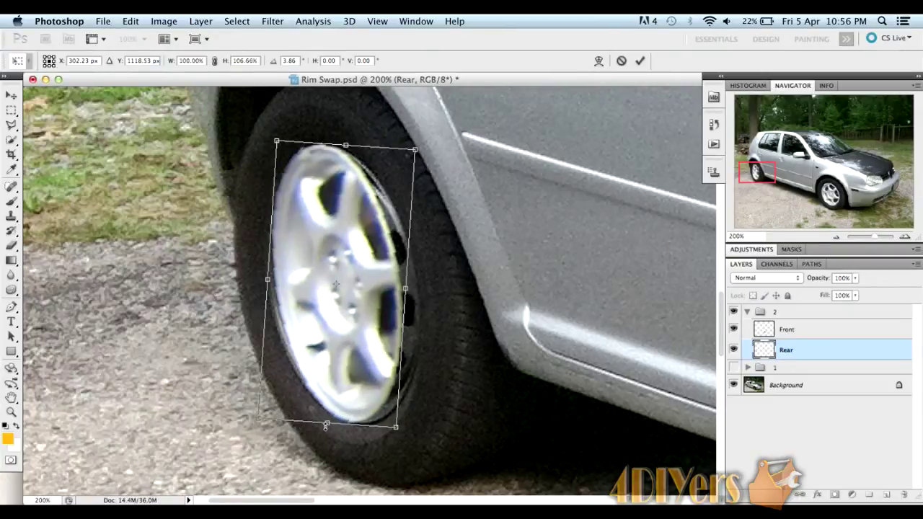
pyautogui.moveTo(405, 286); pyautogui.dragTo(421, 286)
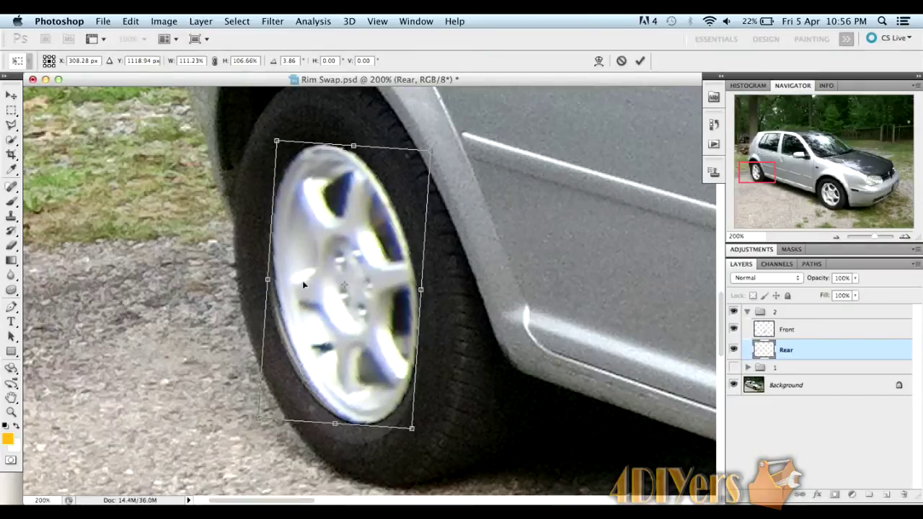
pyautogui.moveTo(267, 280); pyautogui.dragTo(261, 280)
pyautogui.moveTo(564, 277); pyautogui.dragTo(563, 284)
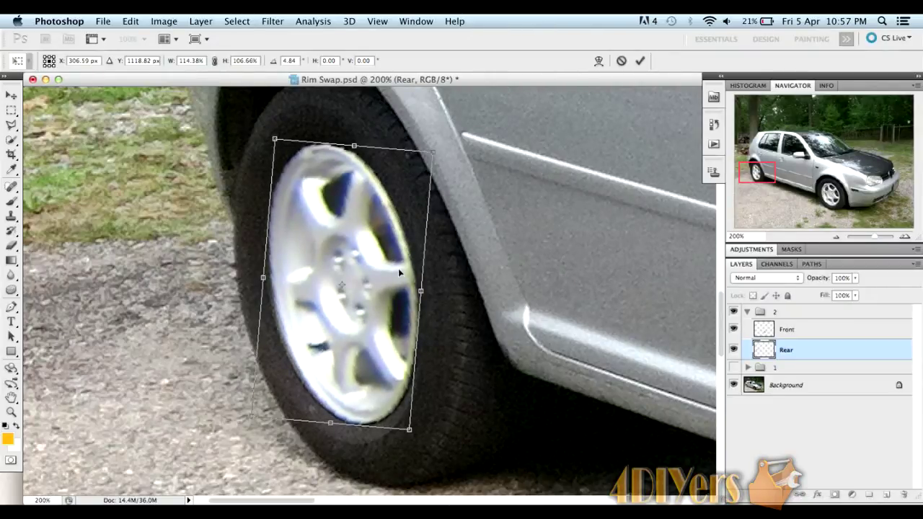
pyautogui.moveTo(398, 273); pyautogui.dragTo(397, 270)
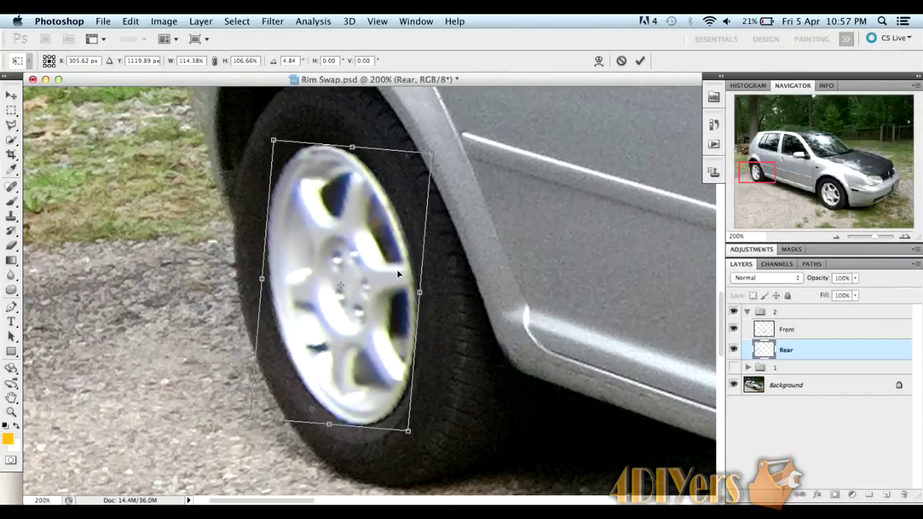
pyautogui.press('Return')
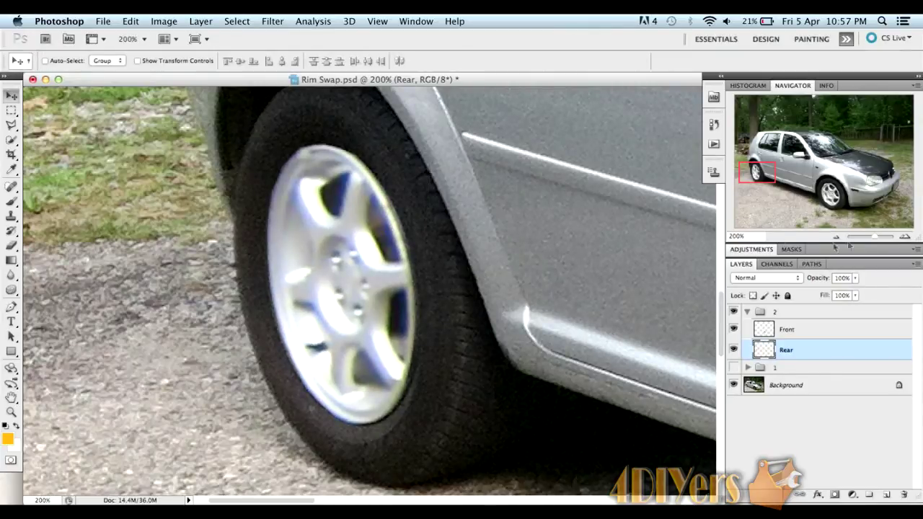
pyautogui.moveTo(875, 240); pyautogui.dragTo(865, 241)
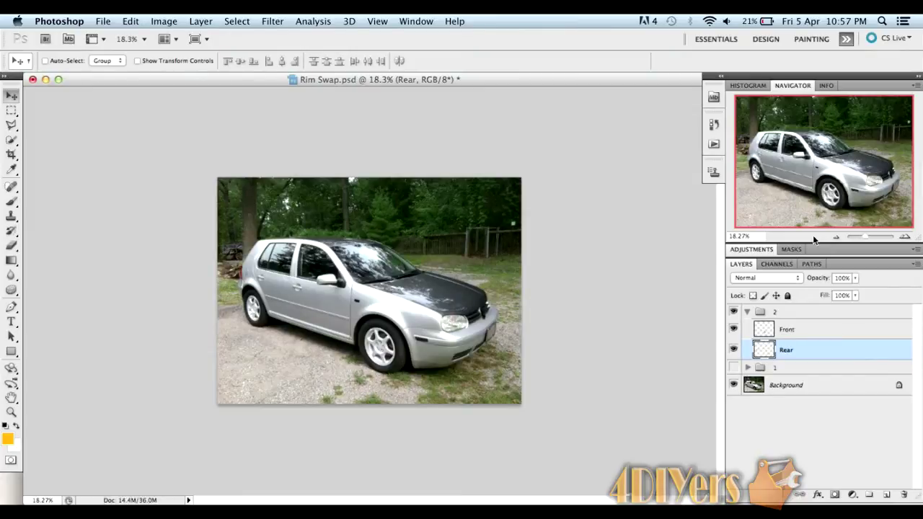
# Scale the Front layer proportionally to 110% via the W field, then commit
pyautogui.click(905, 237)
pyautogui.click(907, 238)
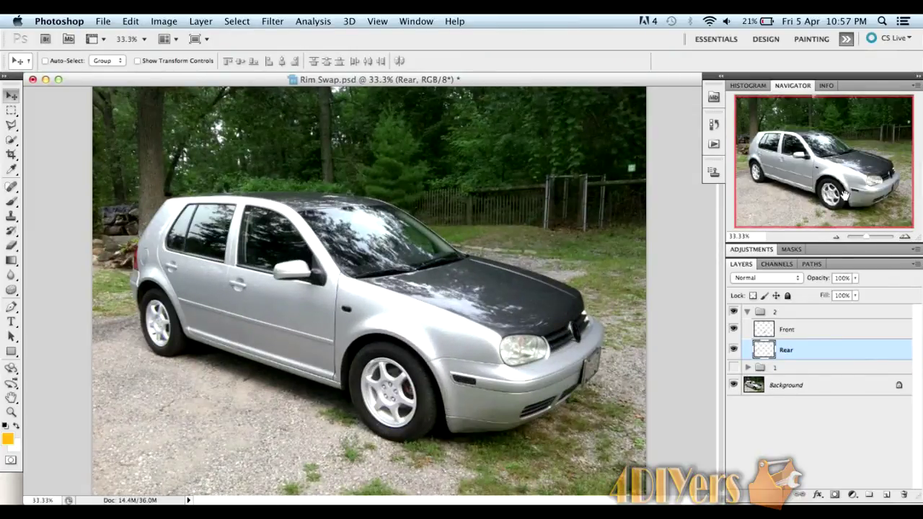
pyautogui.click(824, 335)
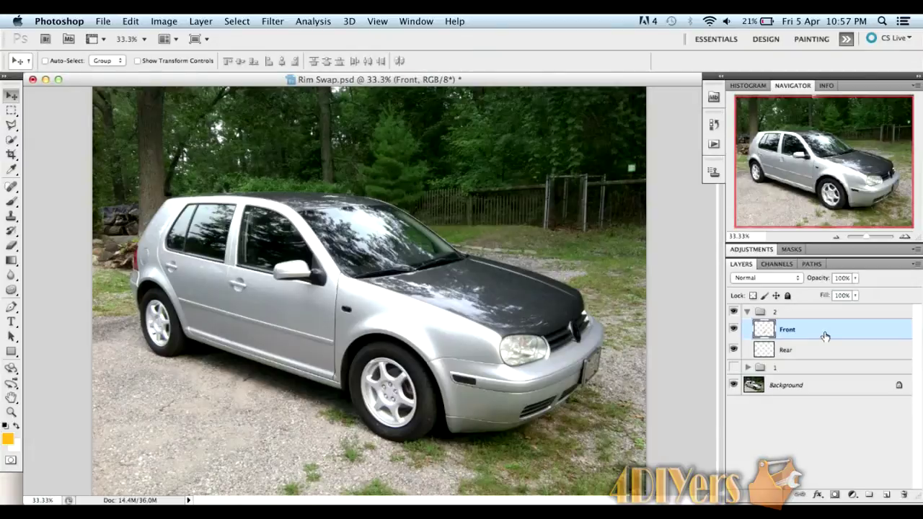
pyautogui.hotkey('ctrl', 't')
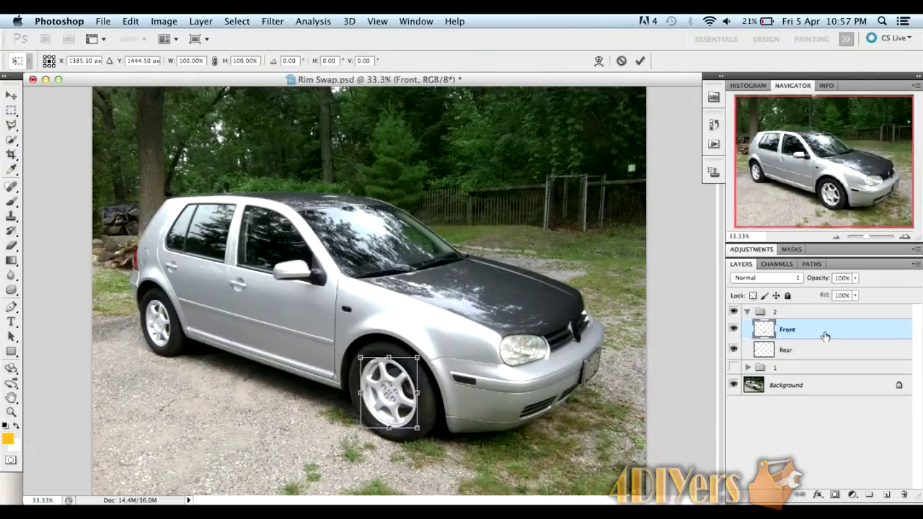
pyautogui.click(216, 62)
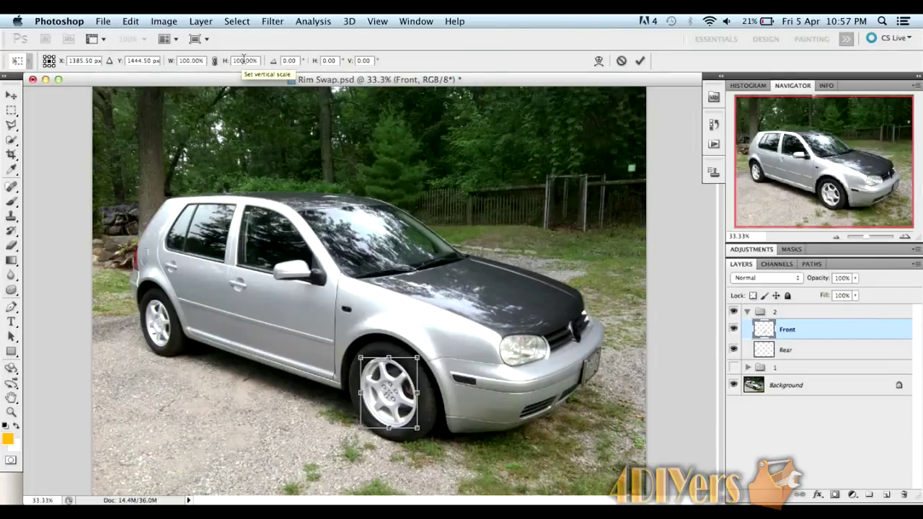
pyautogui.click(215, 62)
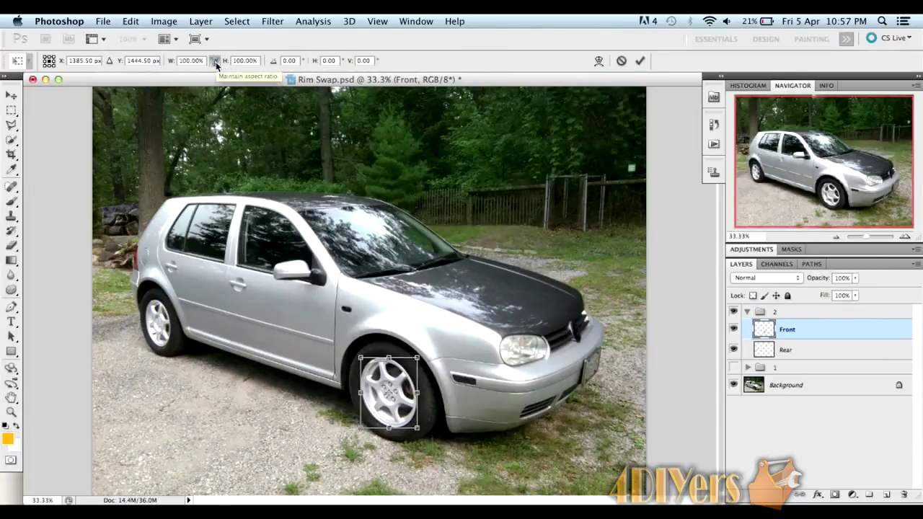
pyautogui.click(201, 60)
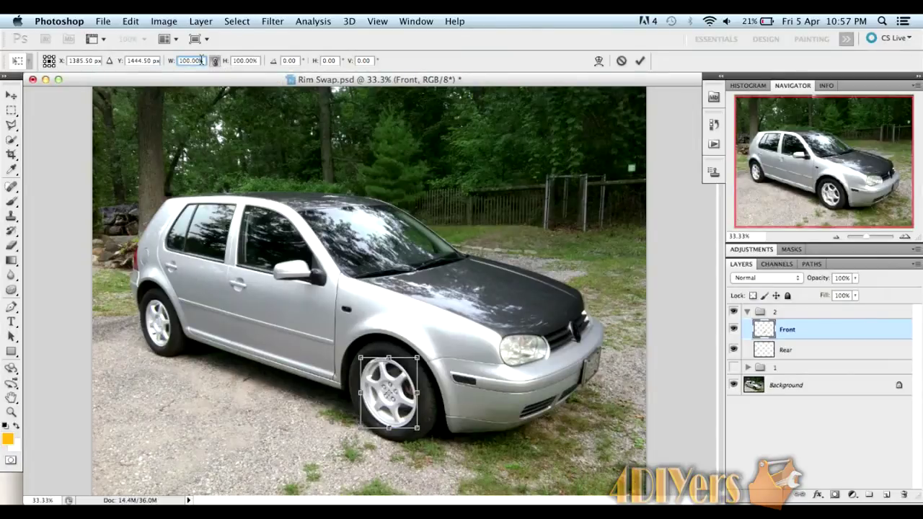
pyautogui.doubleClick(201, 61)
pyautogui.write('1')
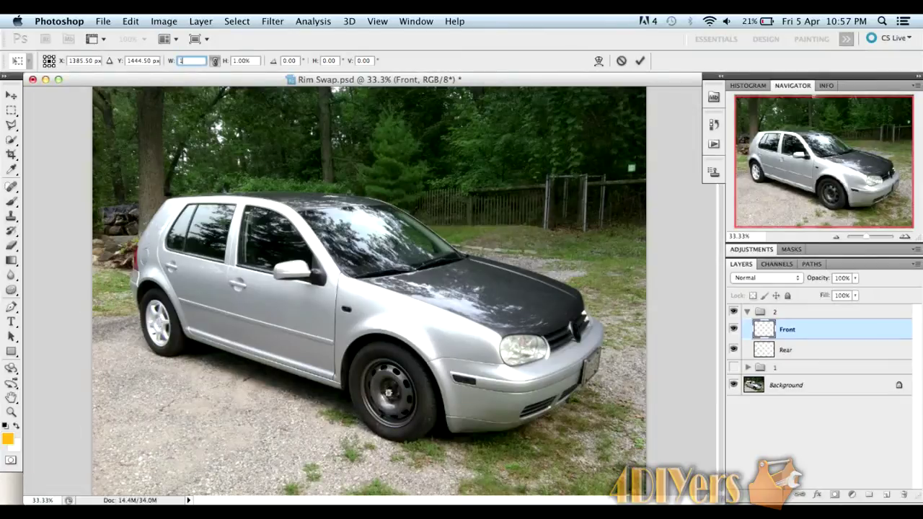
pyautogui.write('15')
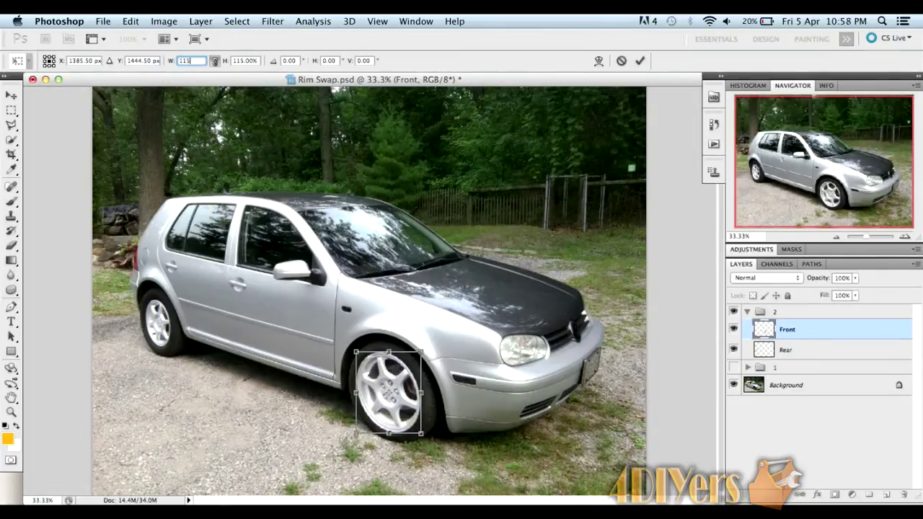
pyautogui.press('BackSpace')
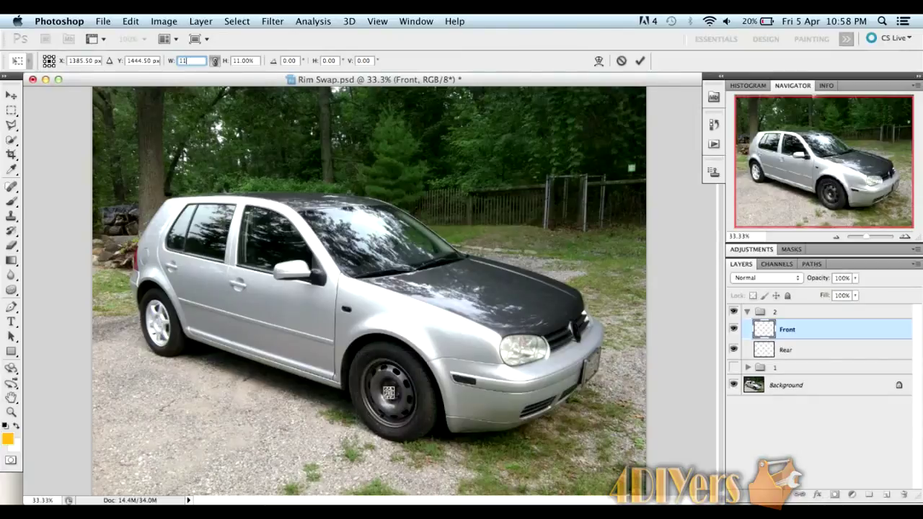
pyautogui.write('0')
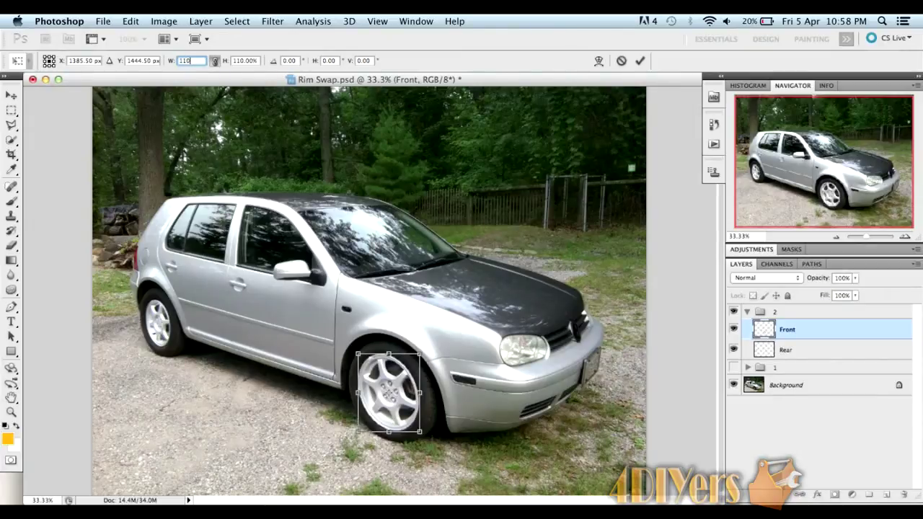
pyautogui.press('Return')
pyautogui.press('Return')
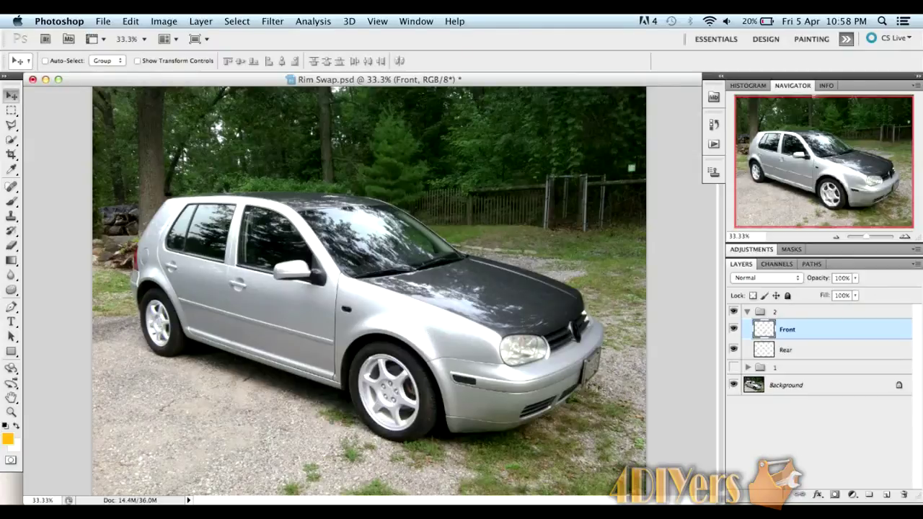
# Select the Rear layer and scale it to 110% width and height, then commit
pyautogui.click(827, 352)
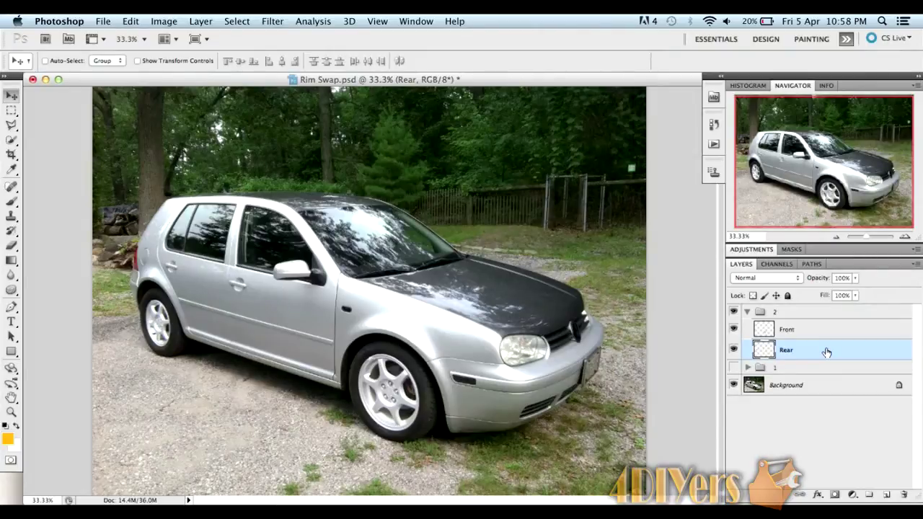
pyautogui.press('super+t')
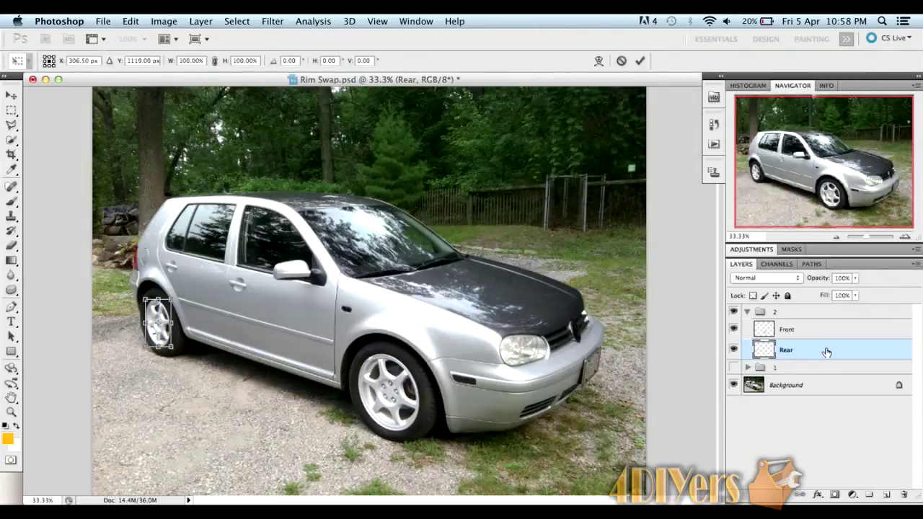
pyautogui.click(191, 61)
pyautogui.write('11')
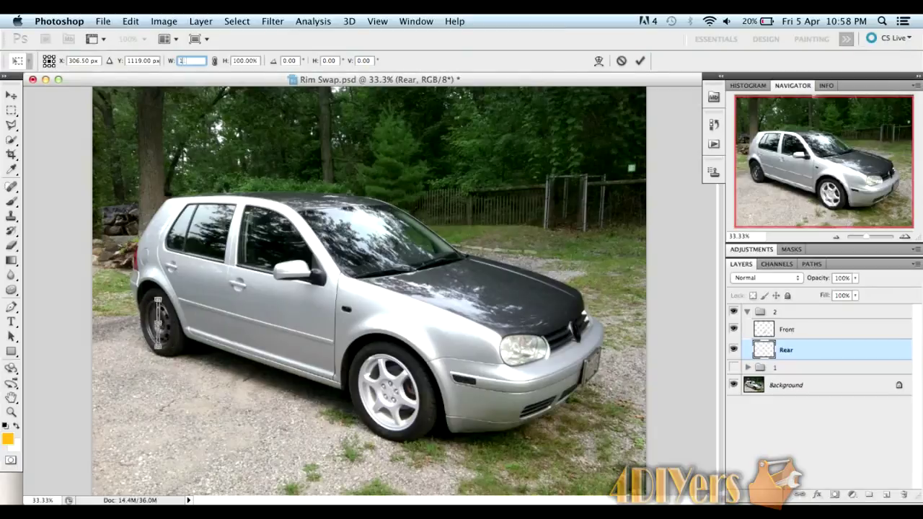
pyautogui.write('0')
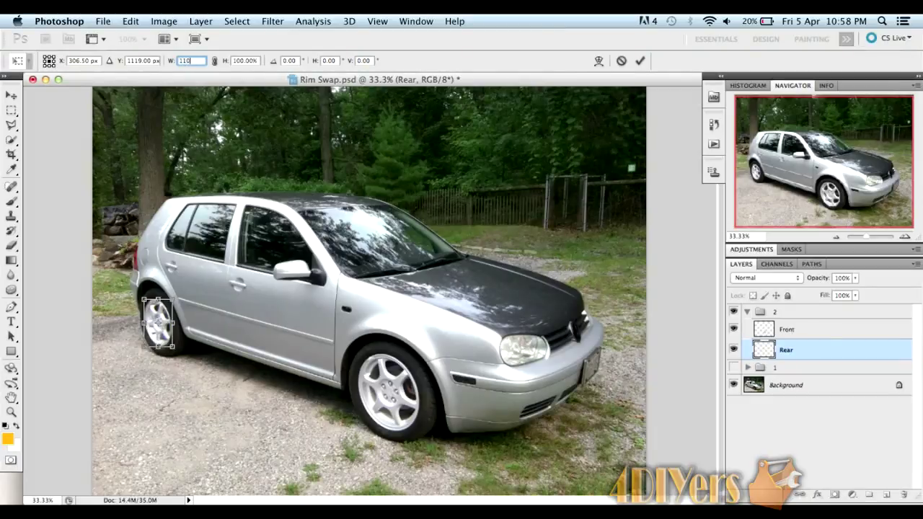
pyautogui.click(237, 60)
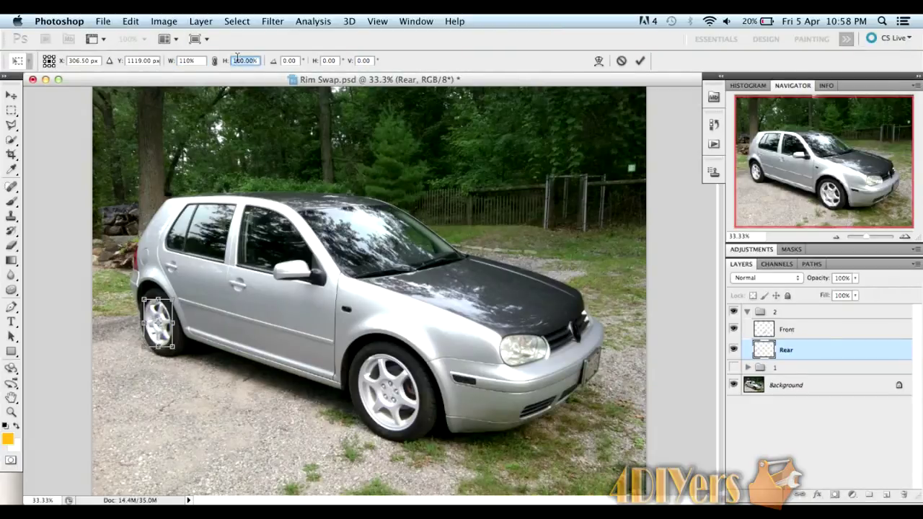
pyautogui.write('110')
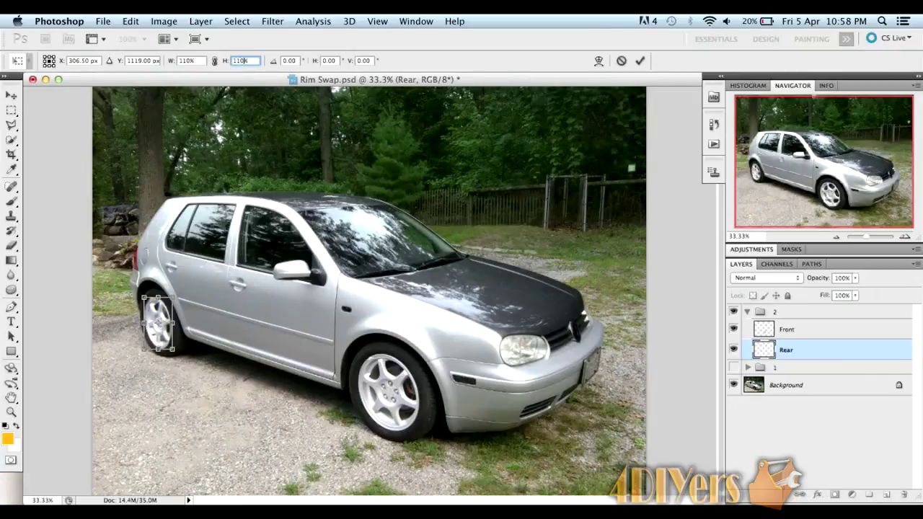
pyautogui.press('Return')
pyautogui.press('Return')
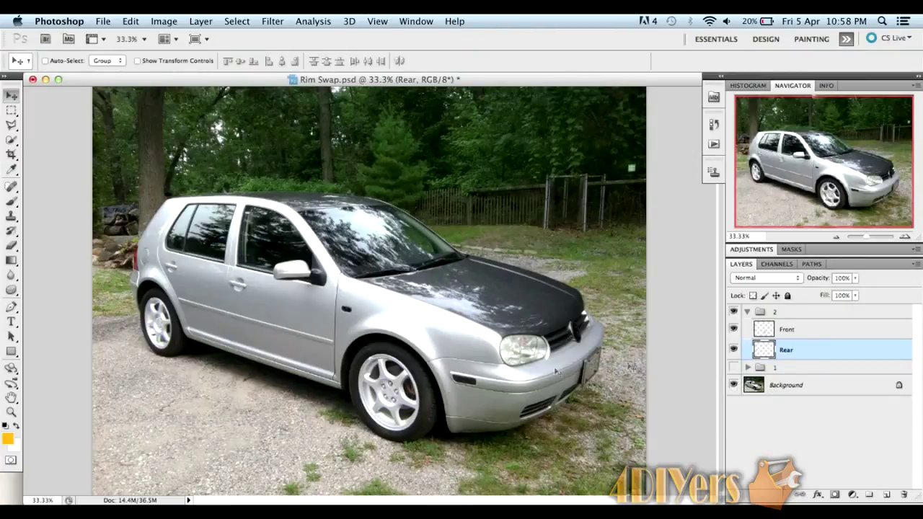
# Zoom to 100% on the front wheel and select the Front layer
pyautogui.click(904, 235)
pyautogui.click(904, 236)
pyautogui.click(904, 236)
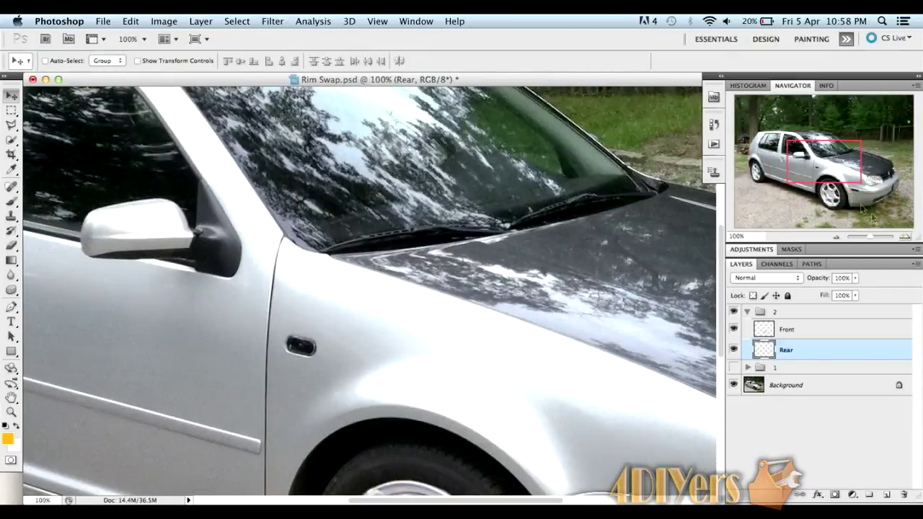
pyautogui.moveTo(829, 161); pyautogui.dragTo(829, 191)
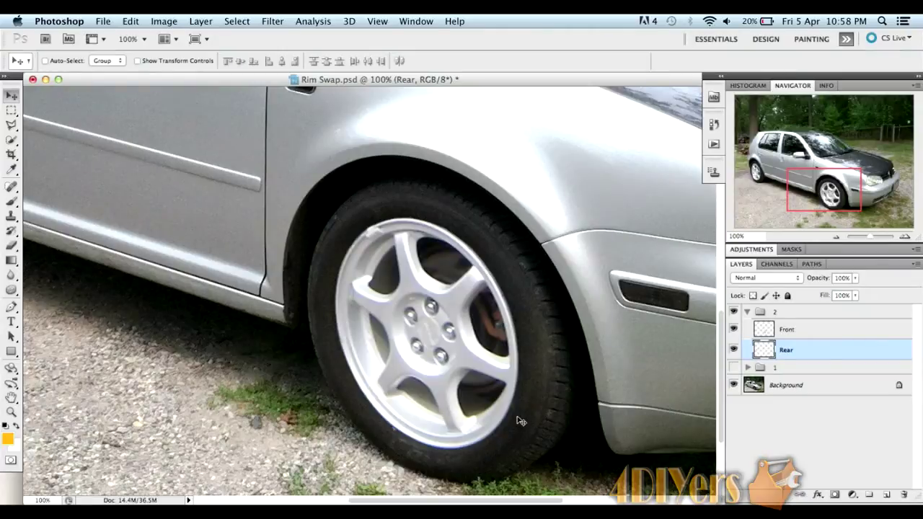
pyautogui.click(839, 337)
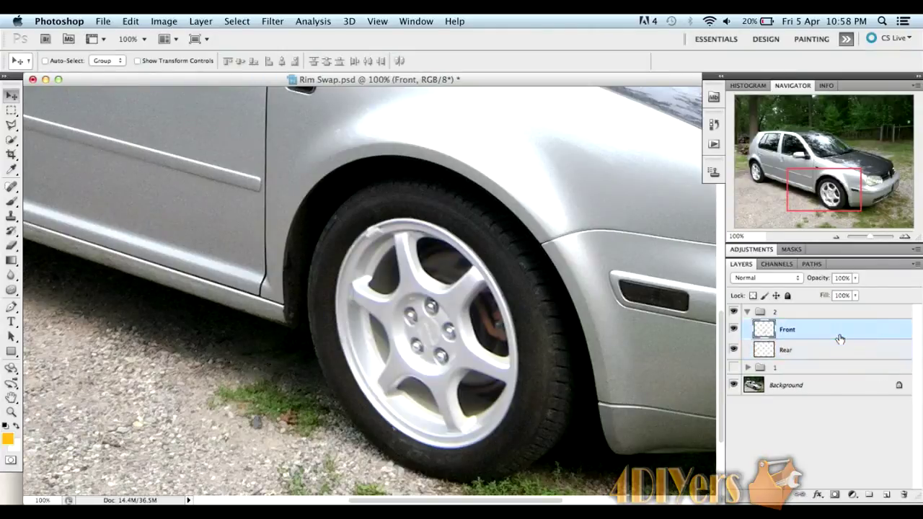
# Open the Front rim layer's Blending Options and move the dialog clear of the wheel
pyautogui.doubleClick(849, 331)
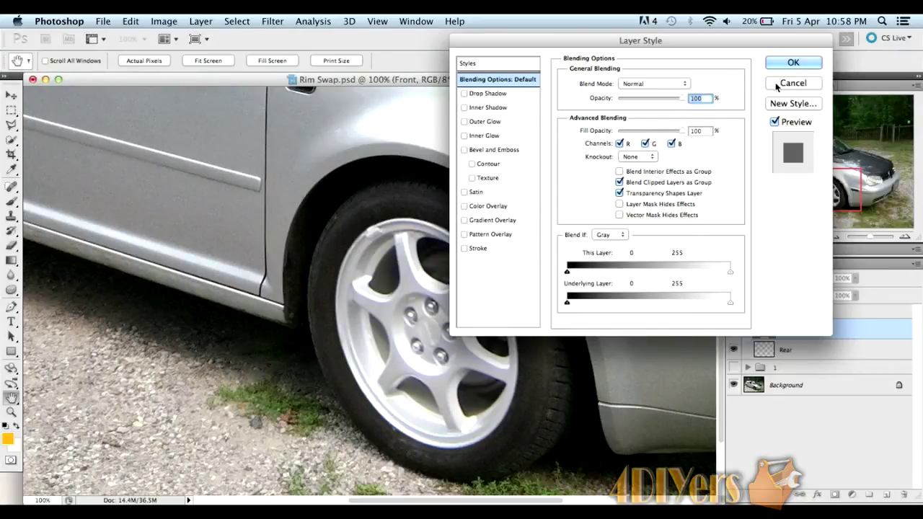
pyautogui.click(793, 84)
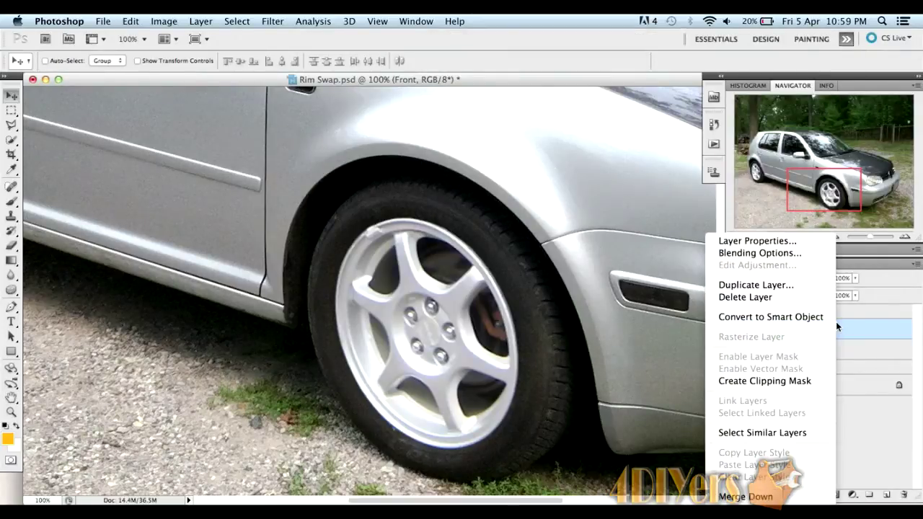
pyautogui.click(791, 253)
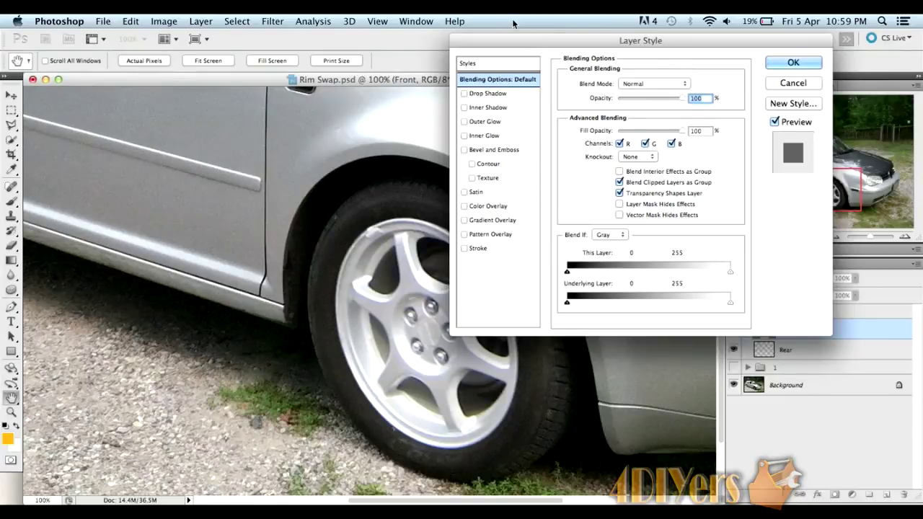
pyautogui.moveTo(515, 42); pyautogui.dragTo(600, 19)
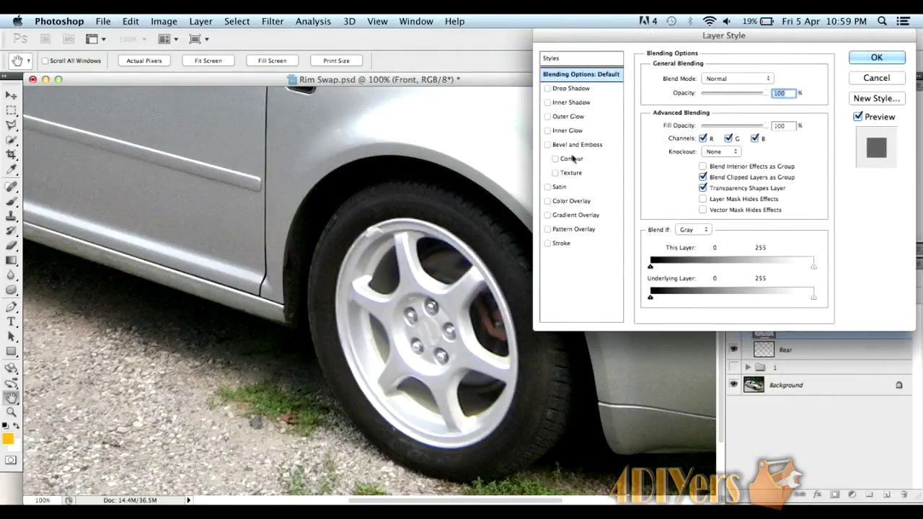
# Add a black, Normal-mode outer glow of 24 px to the front rim and enable Inner Glow
pyautogui.click(547, 116)
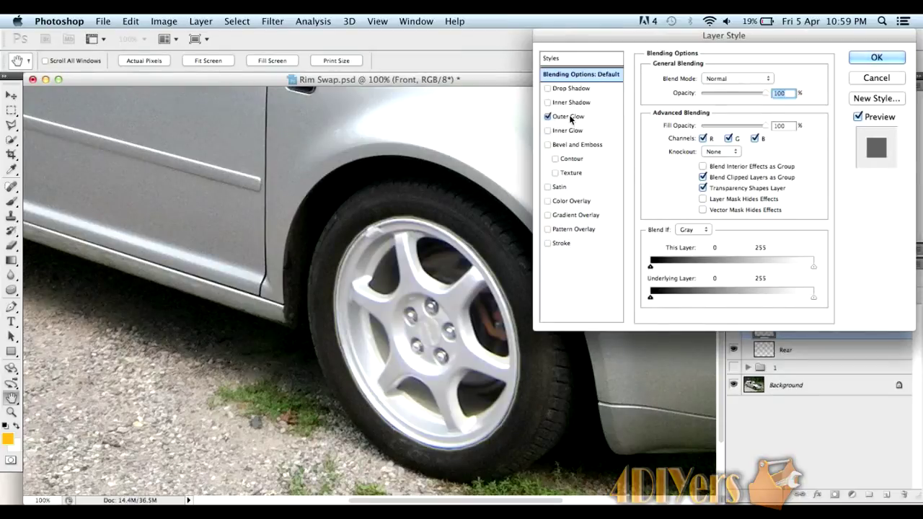
pyautogui.click(560, 117)
pyautogui.click(721, 79)
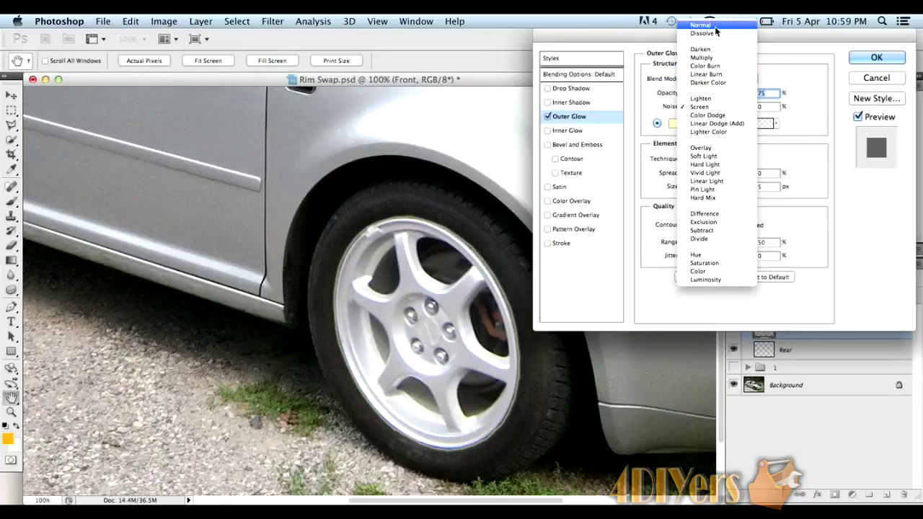
pyautogui.click(715, 27)
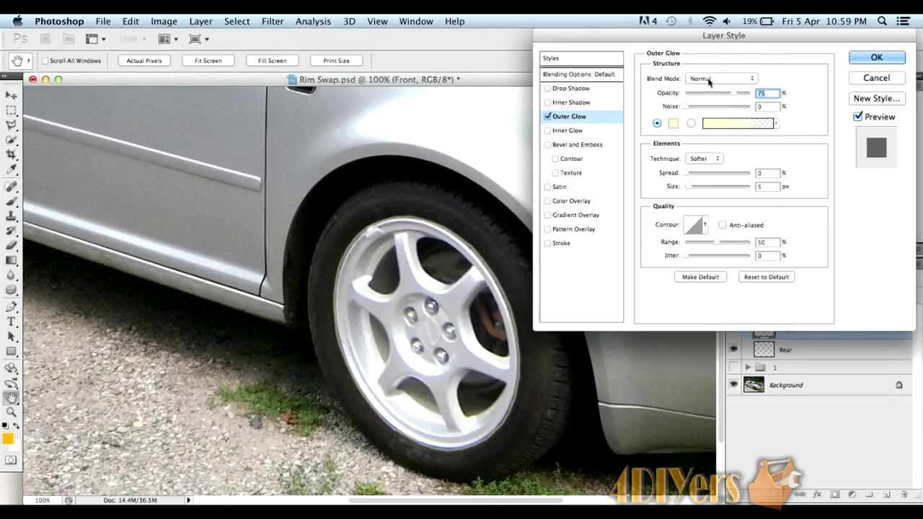
pyautogui.click(670, 125)
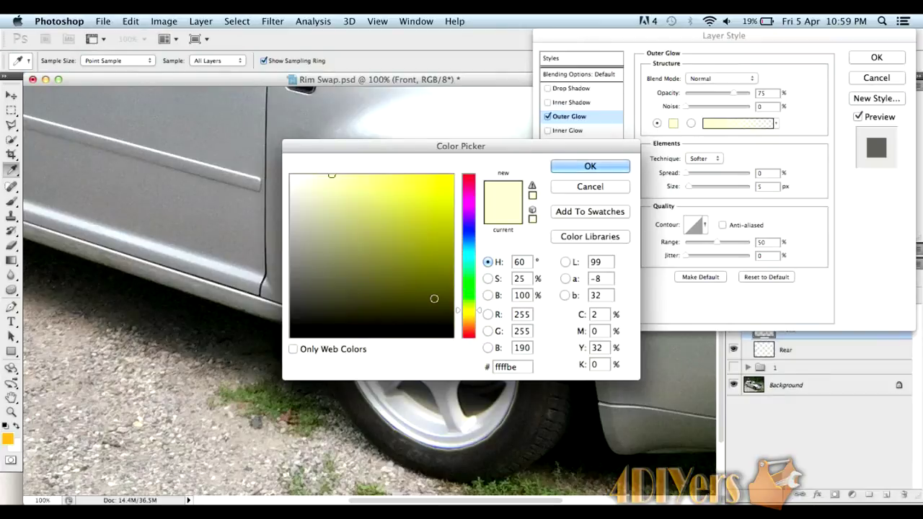
pyautogui.moveTo(432, 299); pyautogui.dragTo(469, 346)
pyautogui.click(593, 168)
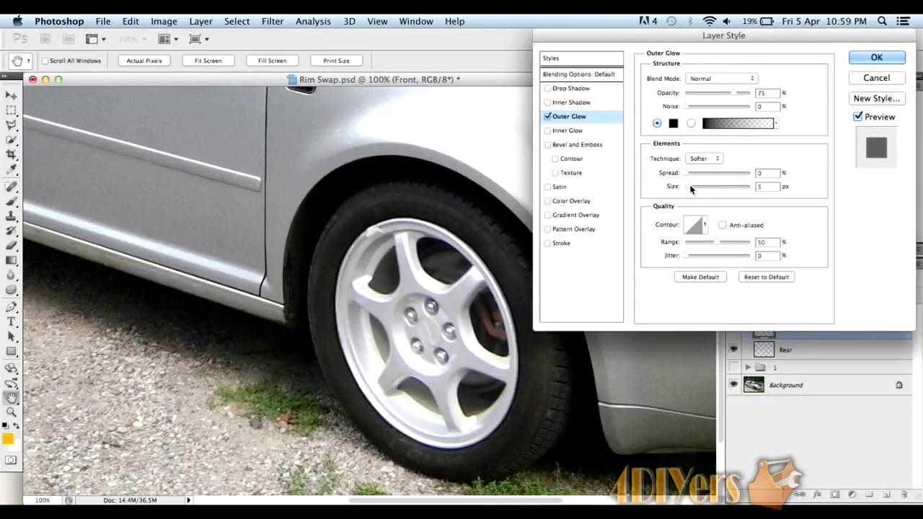
pyautogui.moveTo(691, 188); pyautogui.dragTo(692, 185)
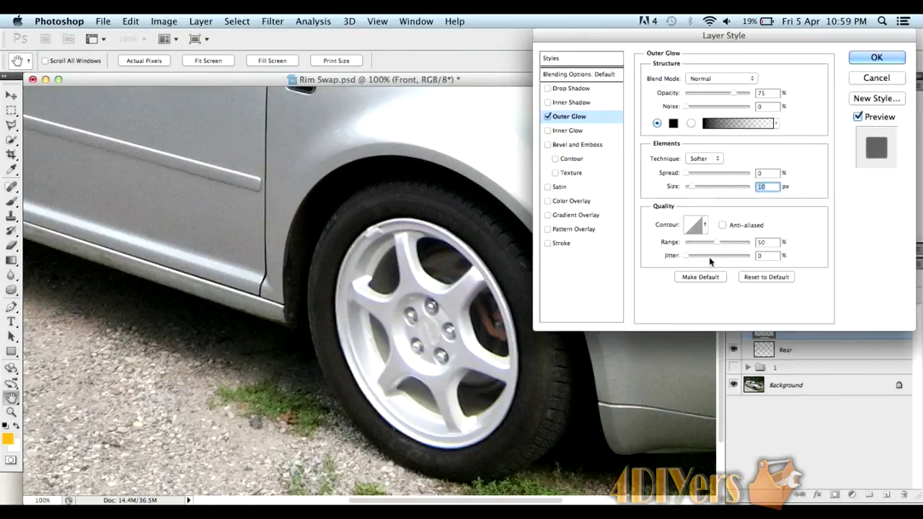
pyautogui.click(696, 187)
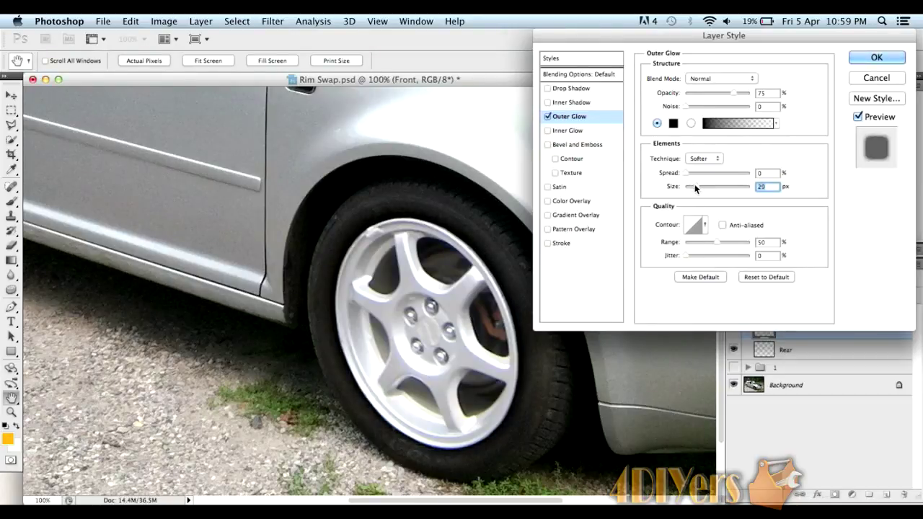
pyautogui.press('Down')
pyautogui.press('Down')
pyautogui.press('Down')
pyautogui.press('Down')
pyautogui.press('Down')
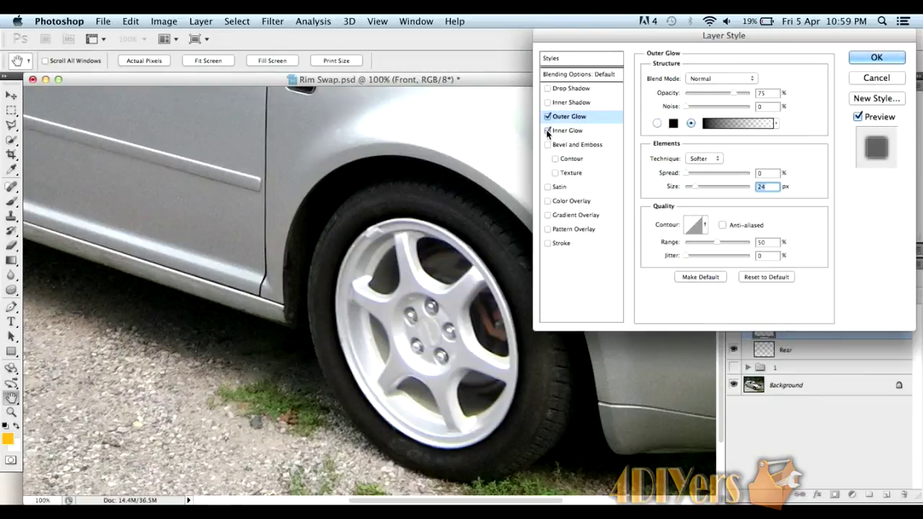
pyautogui.click(560, 133)
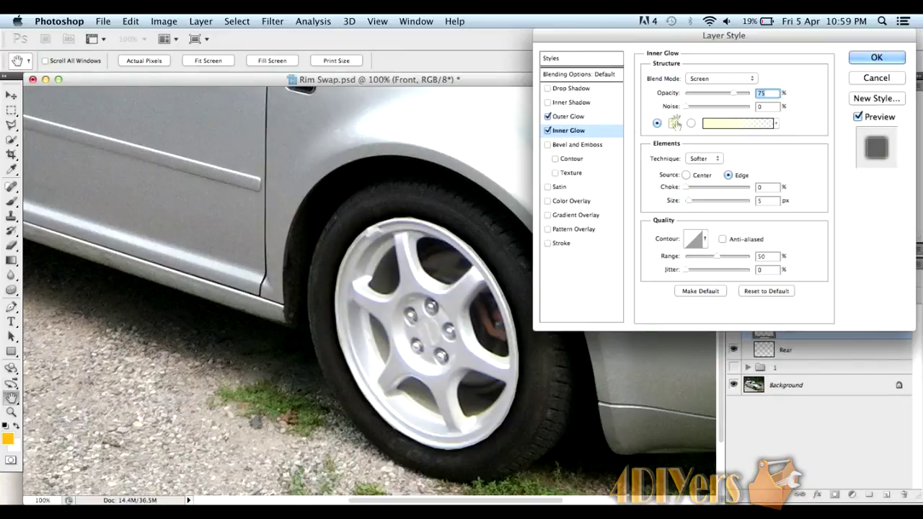
# Make the front rim's inner glow black, Normal blend mode, at 49% opacity
pyautogui.click(674, 123)
pyautogui.moveTo(422, 274); pyautogui.dragTo(468, 351)
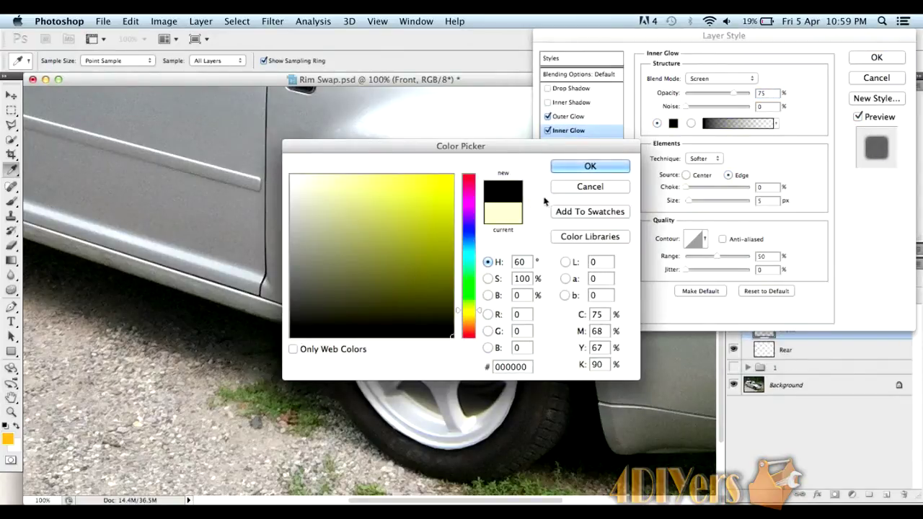
pyautogui.click(576, 164)
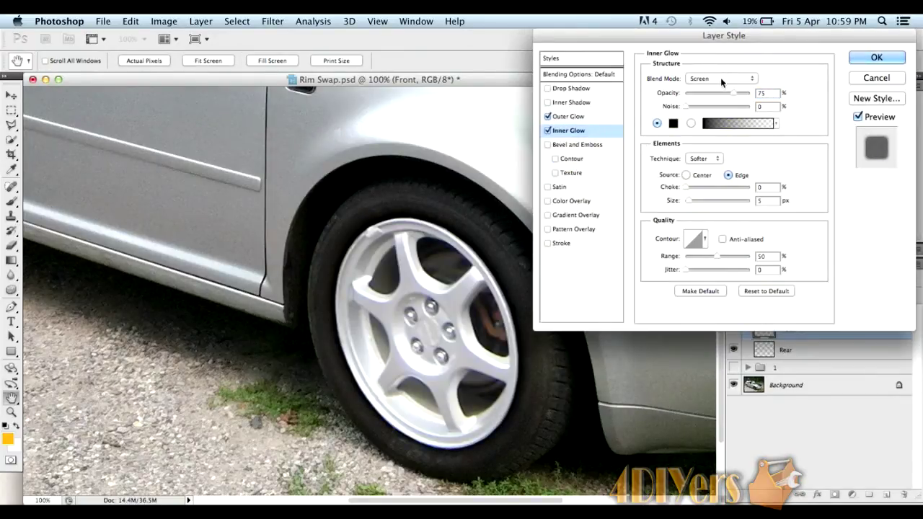
pyautogui.click(721, 77)
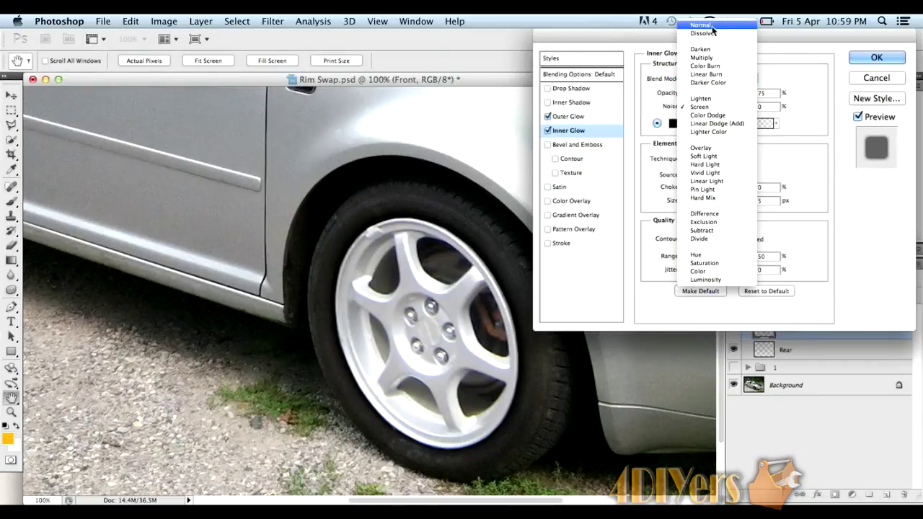
pyautogui.click(712, 29)
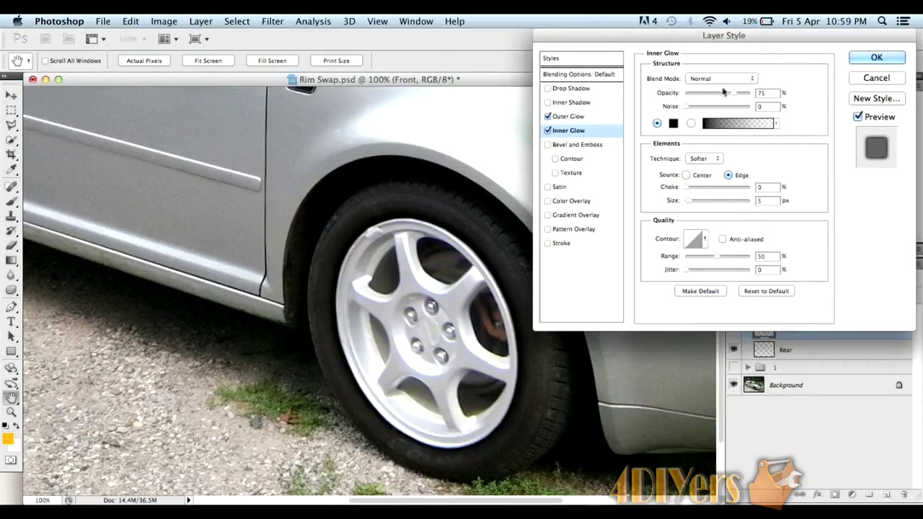
pyautogui.moveTo(723, 91); pyautogui.dragTo(716, 92)
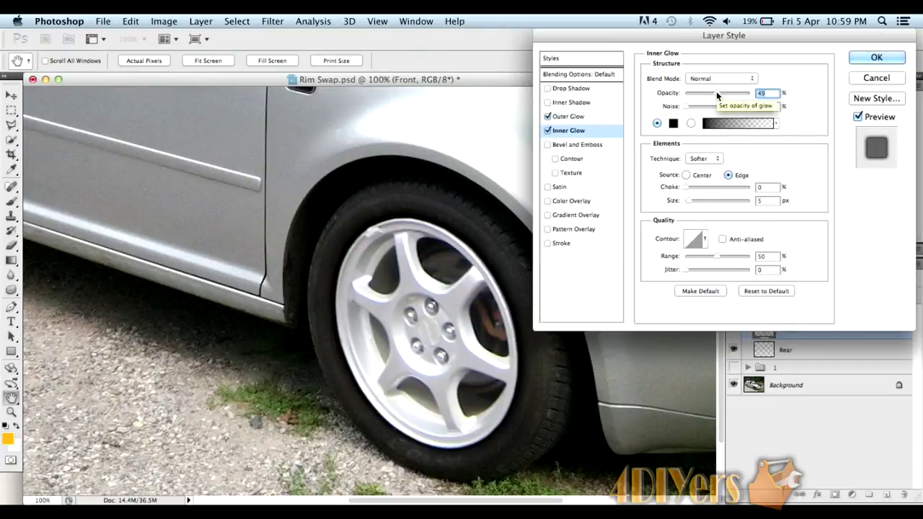
# Apply the inner glow, then copy the Front layer style and paste it onto the Rear layer
pyautogui.click(870, 61)
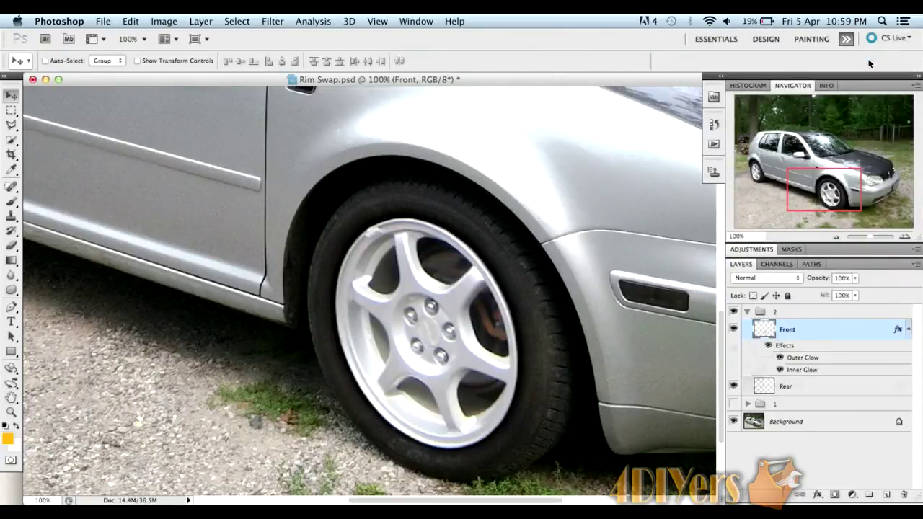
pyautogui.click(837, 237)
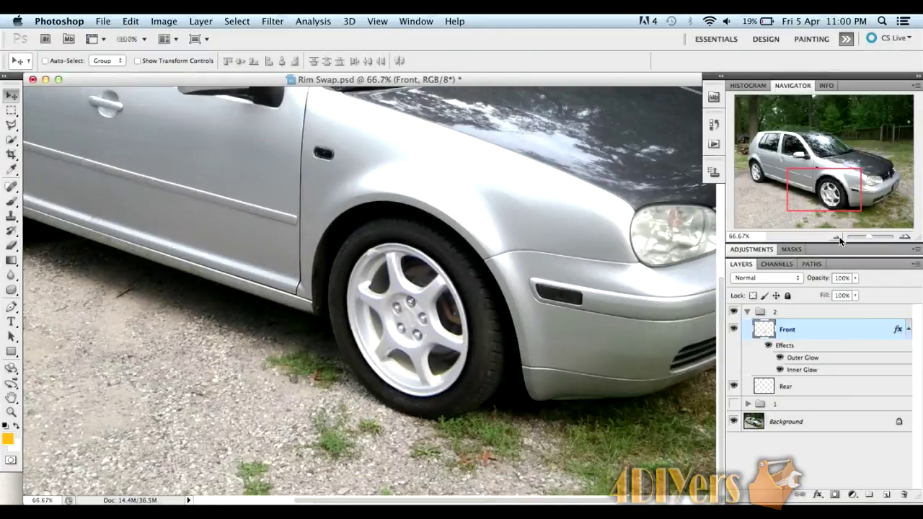
pyautogui.moveTo(834, 196); pyautogui.dragTo(807, 185)
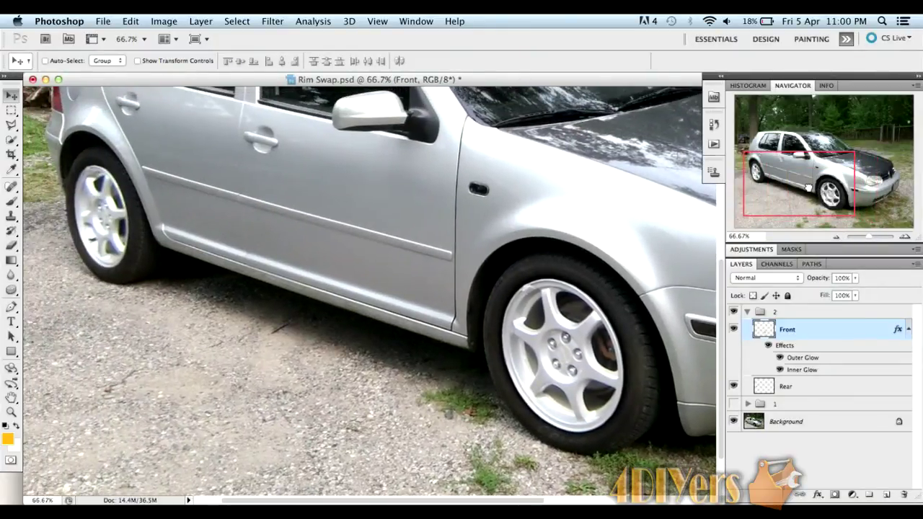
pyautogui.rightClick(836, 329)
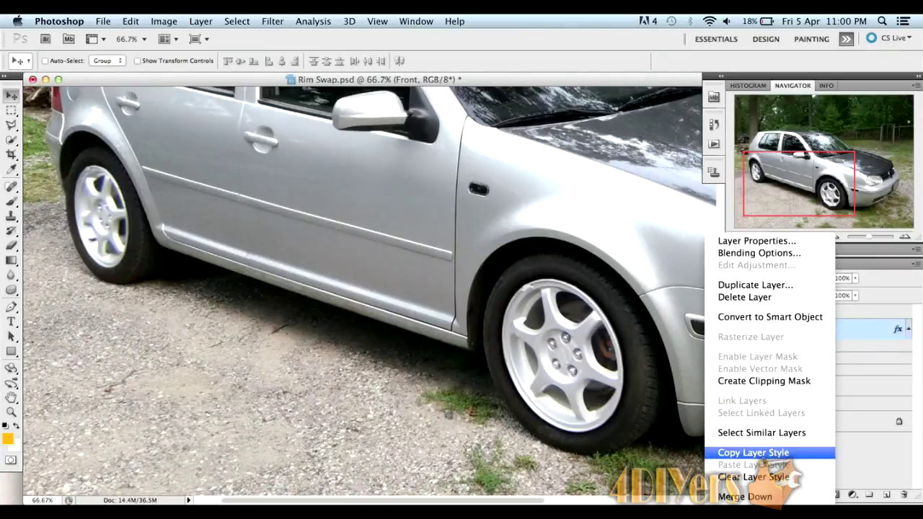
pyautogui.click(762, 457)
pyautogui.click(822, 394)
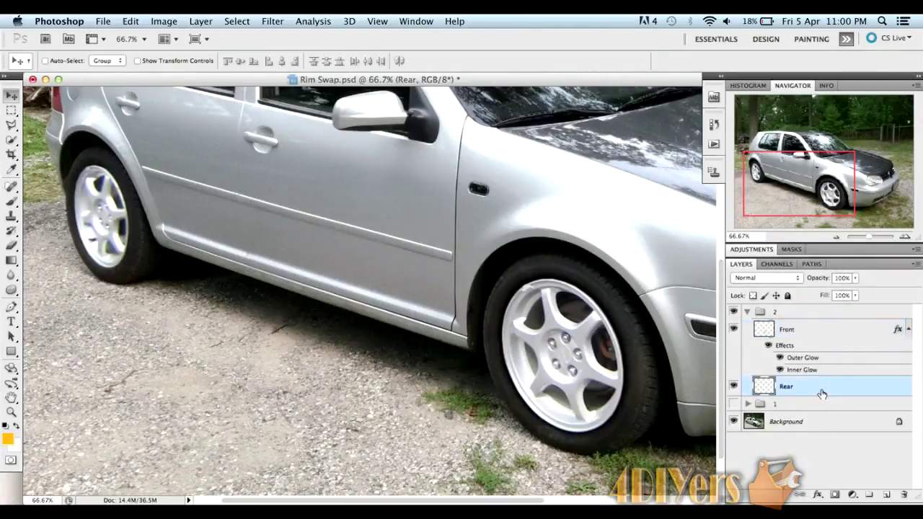
pyautogui.rightClick(821, 394)
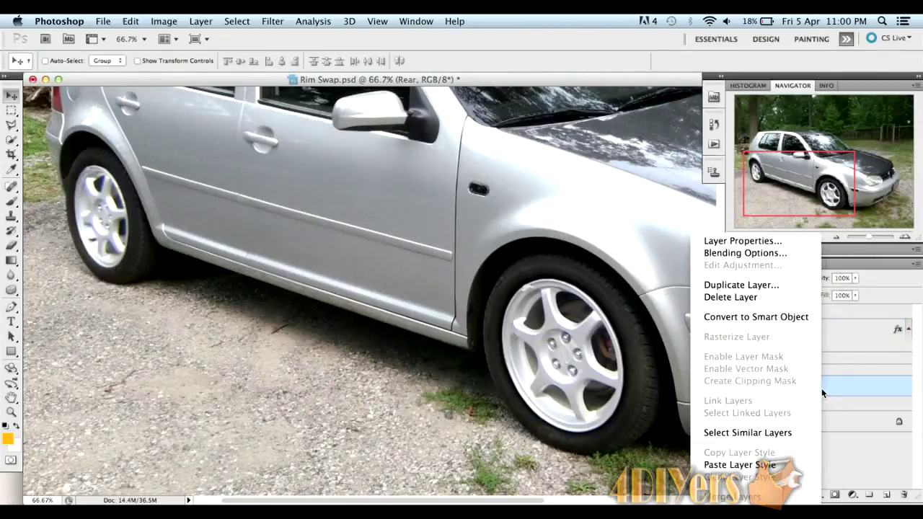
pyautogui.click(771, 465)
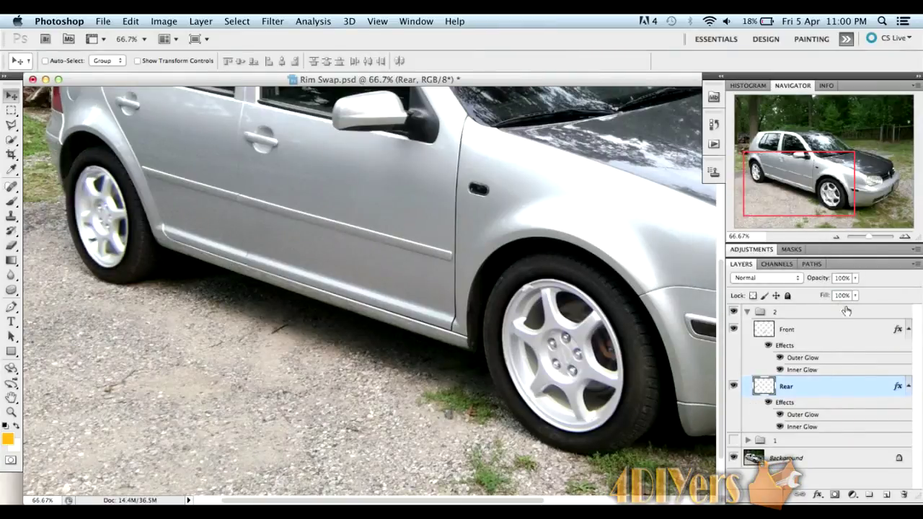
# Reduce the Rear layer's outer glow size to 10 px
pyautogui.doubleClick(846, 388)
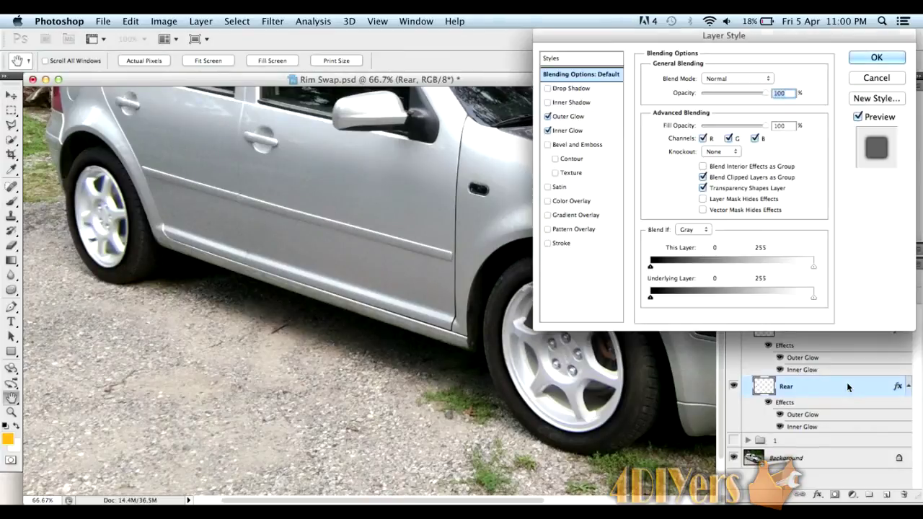
pyautogui.click(590, 118)
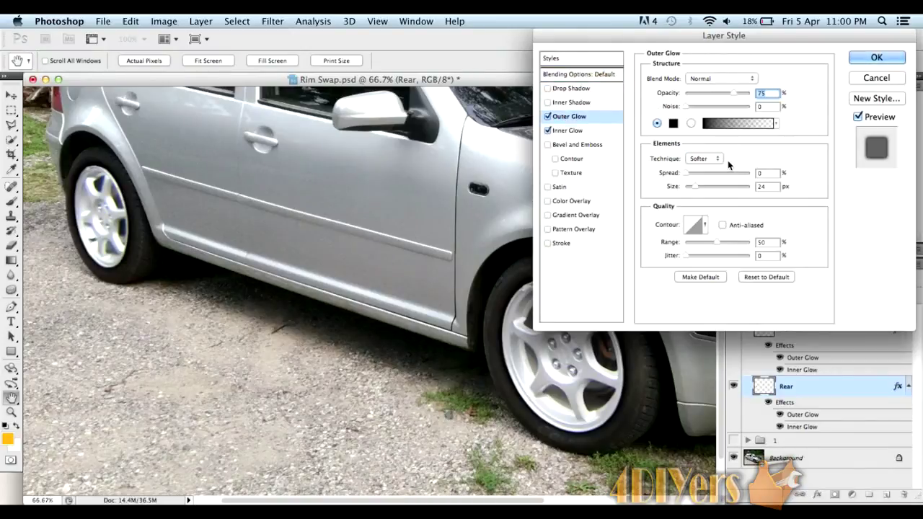
pyautogui.moveTo(692, 184); pyautogui.dragTo(695, 188)
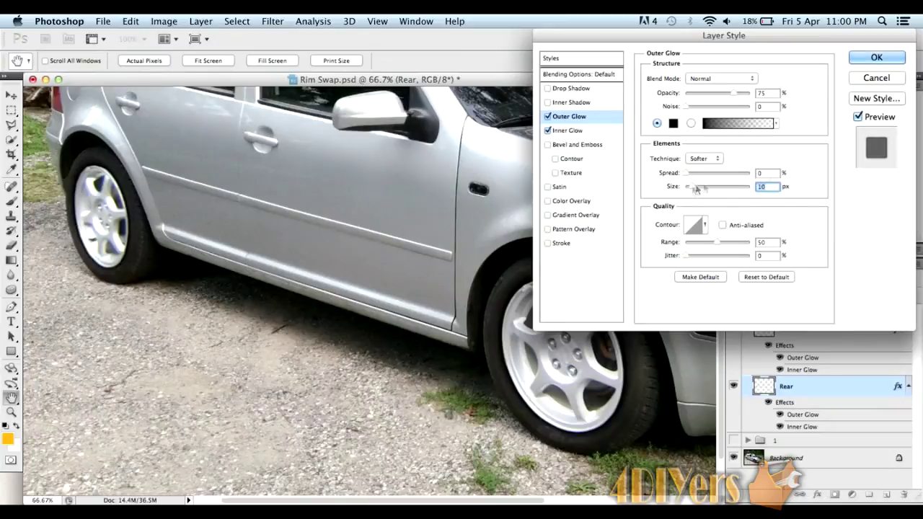
pyautogui.click(869, 57)
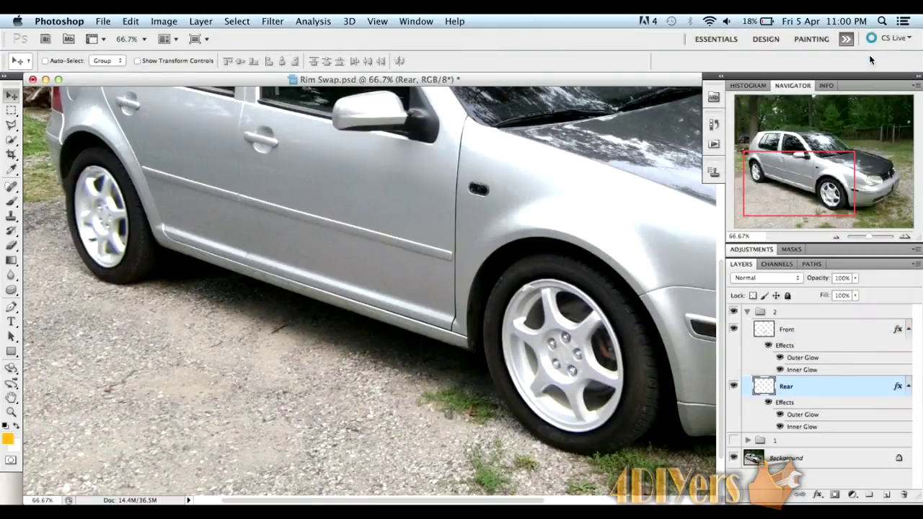
# Add a black Color Overlay at 5% opacity to the Front layer
pyautogui.click(829, 334)
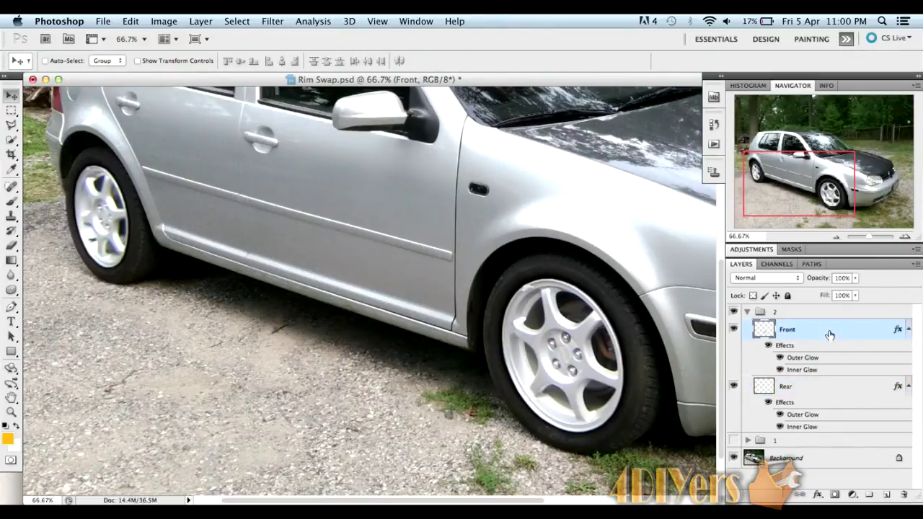
pyautogui.doubleClick(829, 334)
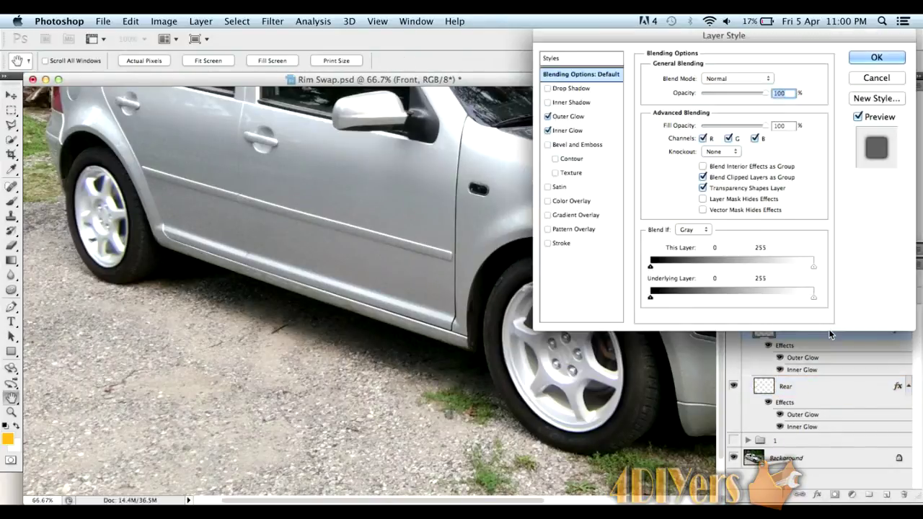
pyautogui.click(581, 203)
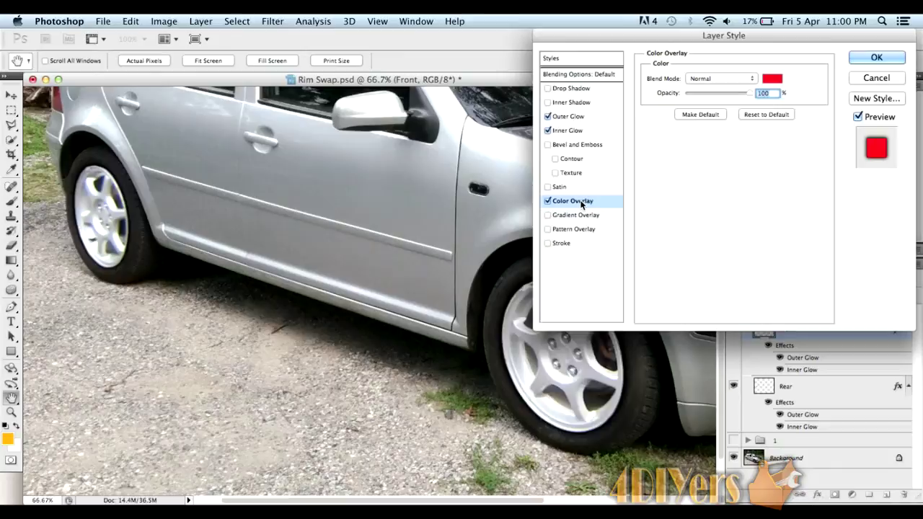
pyautogui.click(771, 80)
pyautogui.moveTo(380, 272)
pyautogui.mouseDown()
pyautogui.moveTo(457, 331)
pyautogui.moveTo(465, 353)
pyautogui.mouseUp()
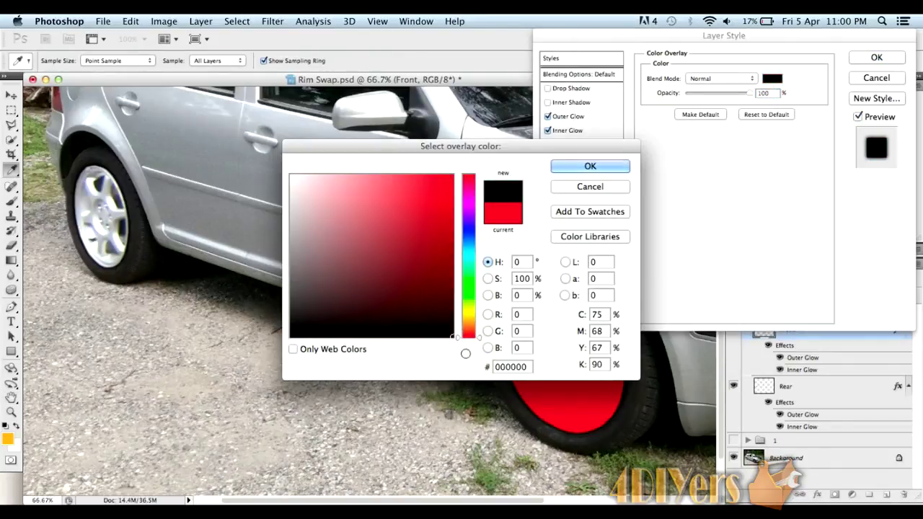
pyautogui.click(562, 168)
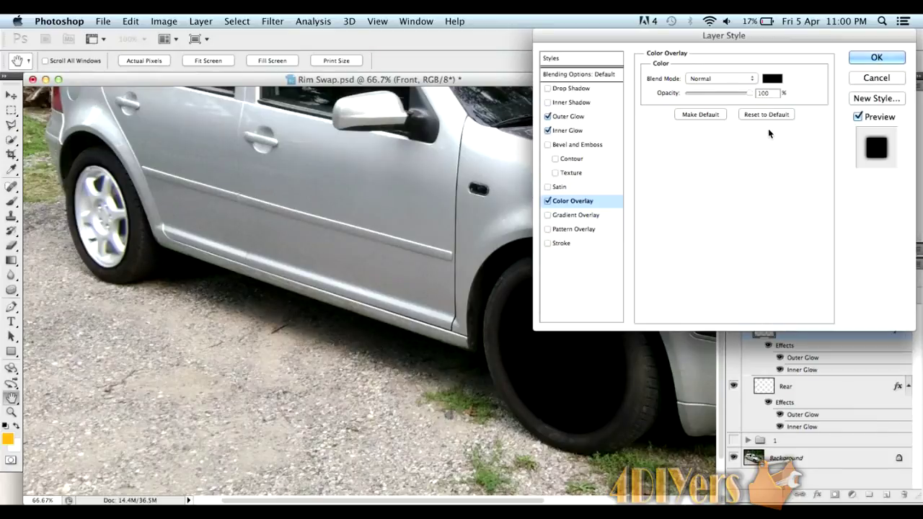
pyautogui.doubleClick(770, 93)
pyautogui.write('5')
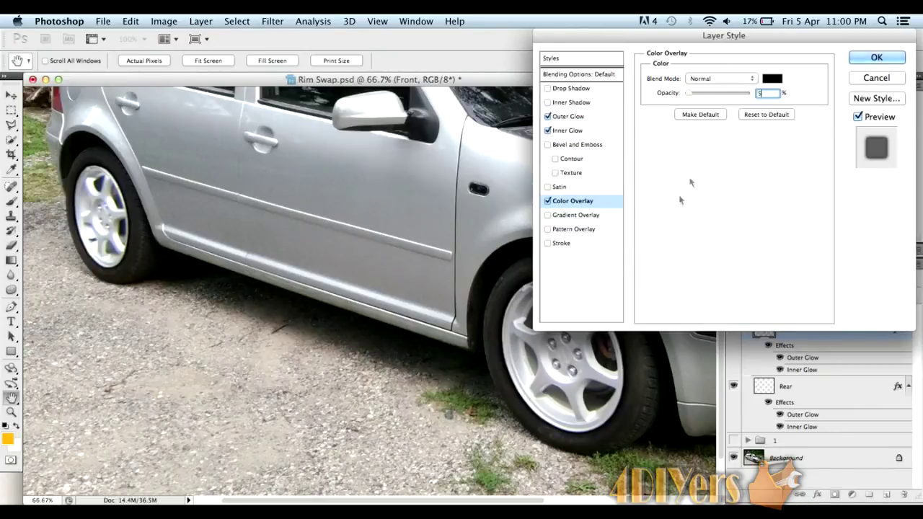
pyautogui.click(870, 60)
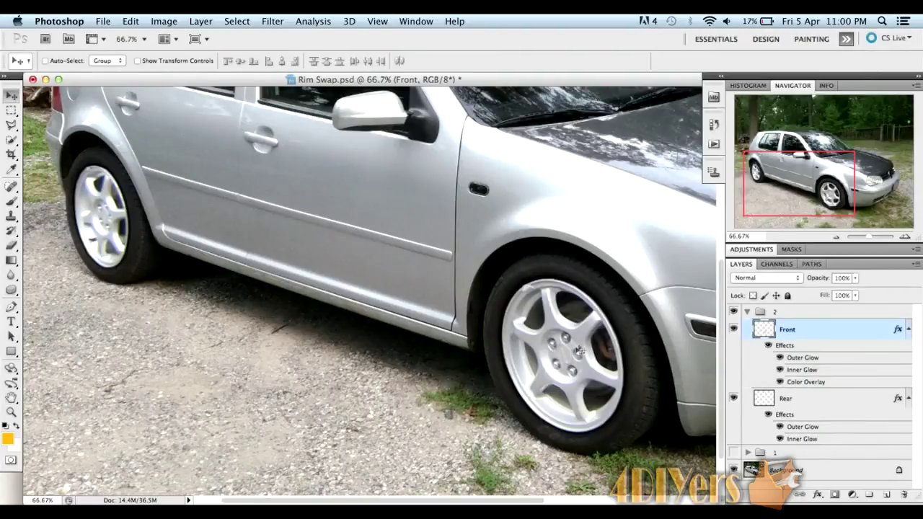
# Give the Rear layer a black Color Overlay at 5% opacity, toggling it once to compare
pyautogui.doubleClick(831, 401)
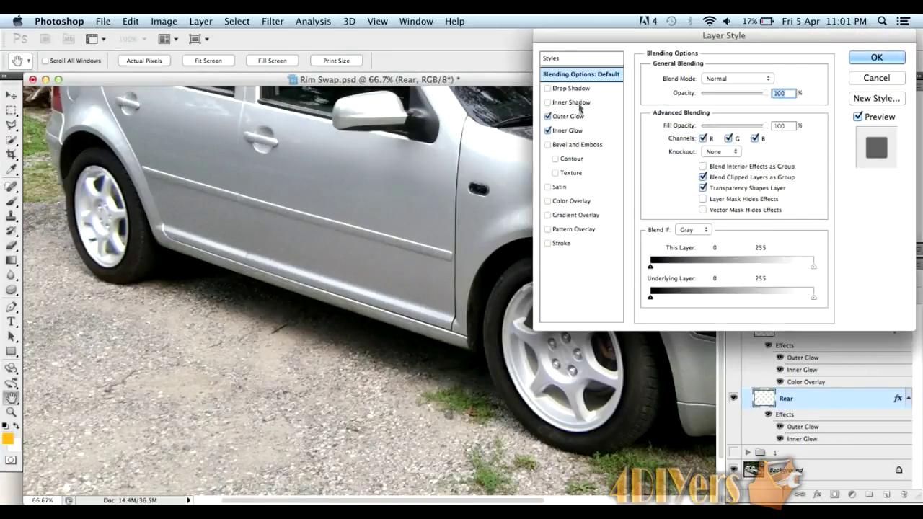
pyautogui.click(574, 202)
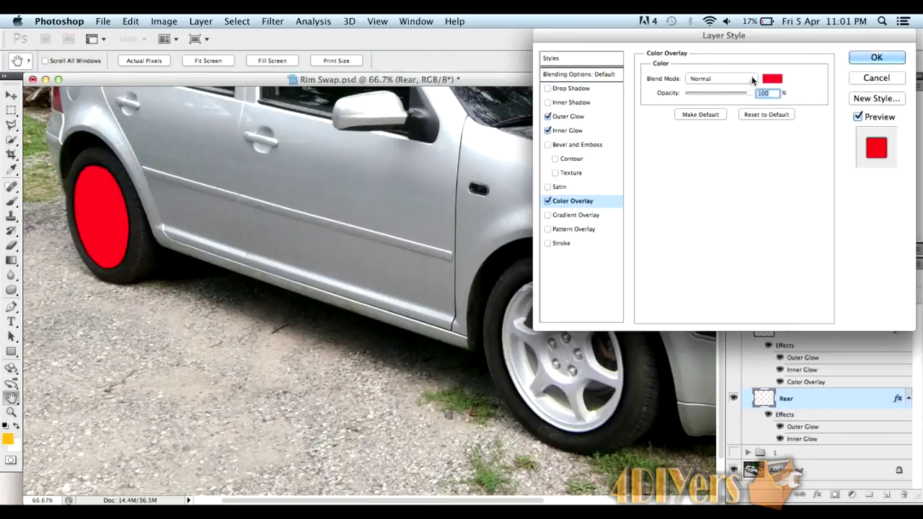
pyautogui.click(773, 78)
pyautogui.moveTo(428, 297); pyautogui.dragTo(429, 337)
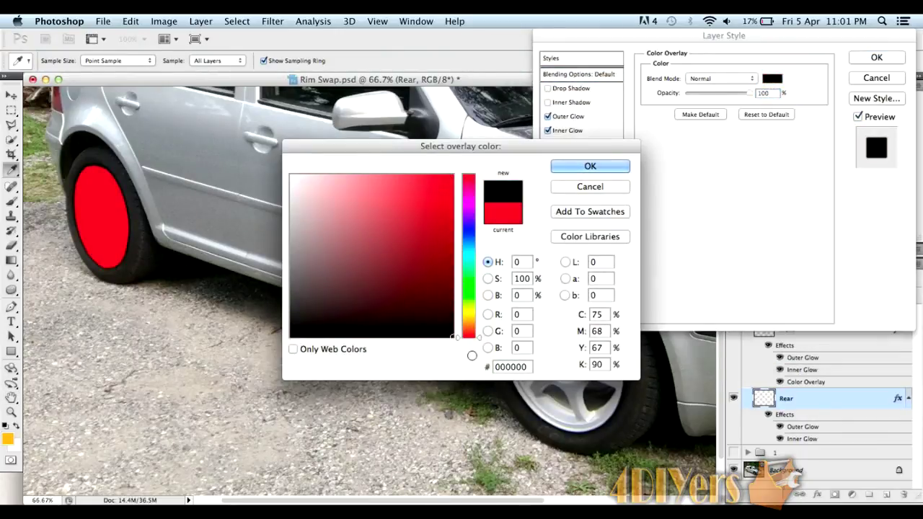
pyautogui.click(590, 166)
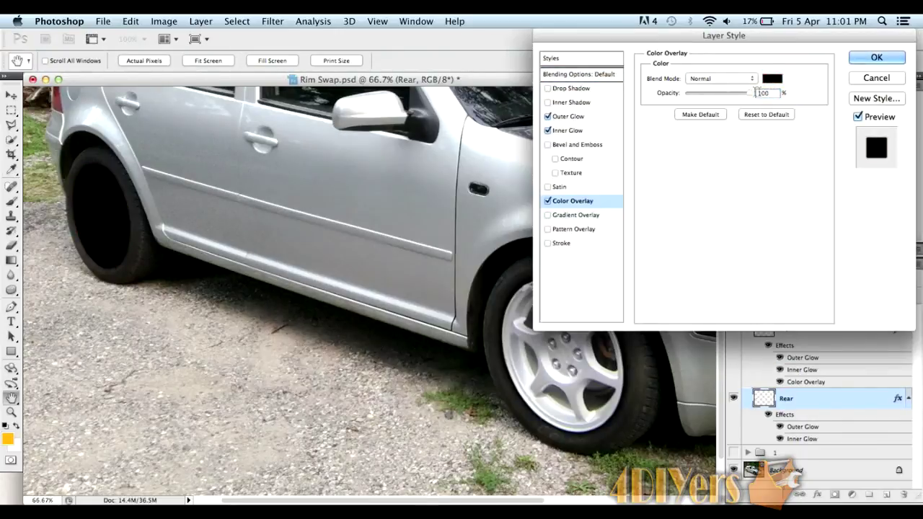
pyautogui.click(764, 92)
pyautogui.write('5')
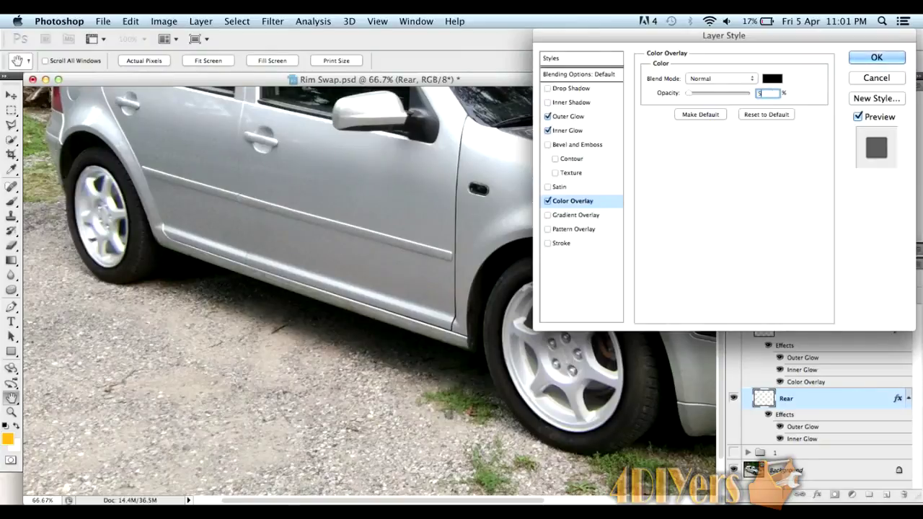
pyautogui.click(547, 201)
pyautogui.click(548, 200)
pyautogui.click(860, 57)
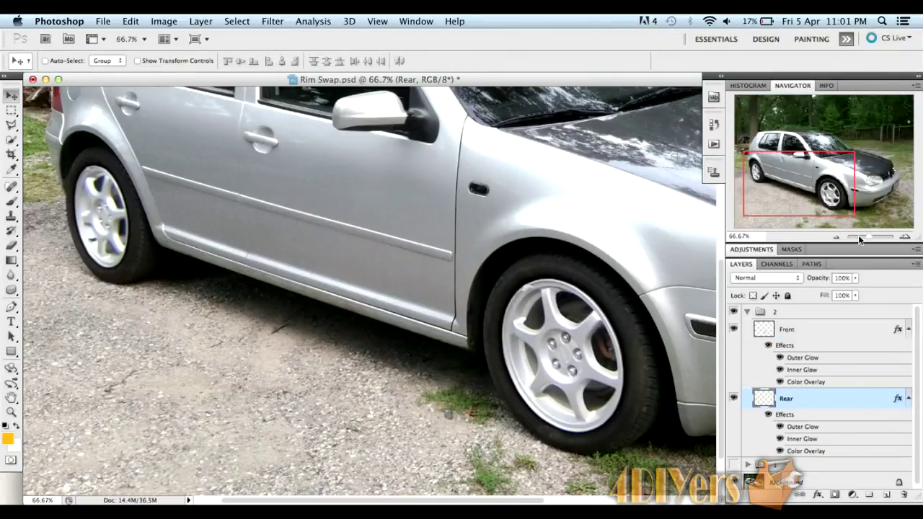
# Zoom out to 33.3% to see the whole Golf with both new rims
pyautogui.click(835, 237)
pyautogui.click(836, 237)
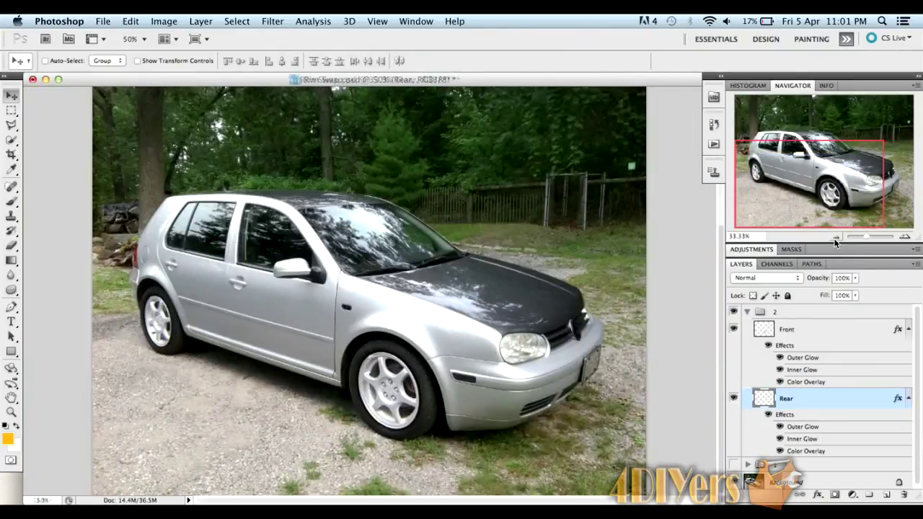